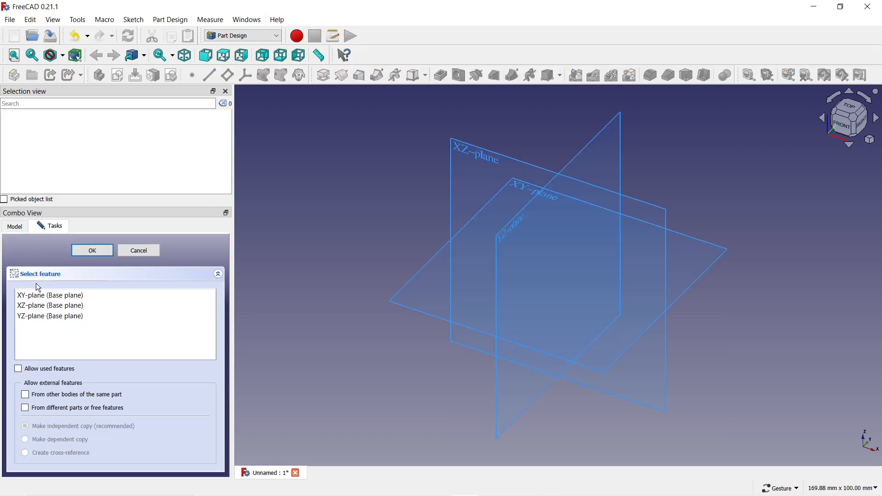
# Step: Create a sketch on the XY plane and draw an upward-bulging arc to the upper left of the origin
pyautogui.click(76, 250)
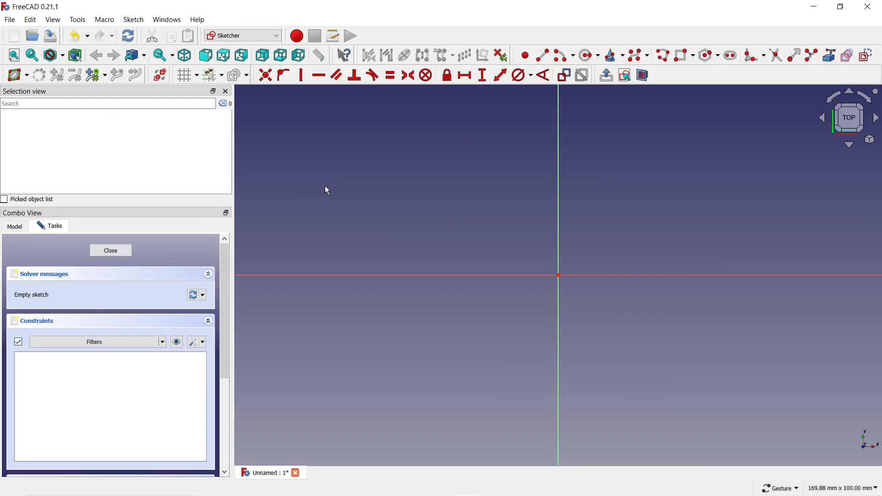
pyautogui.click(564, 55)
pyautogui.scroll(-1, 536, 246)
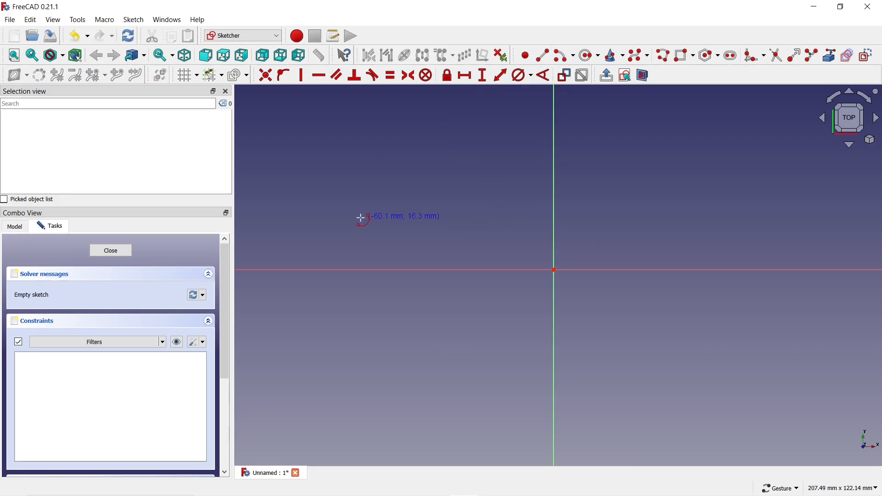
pyautogui.click(336, 215)
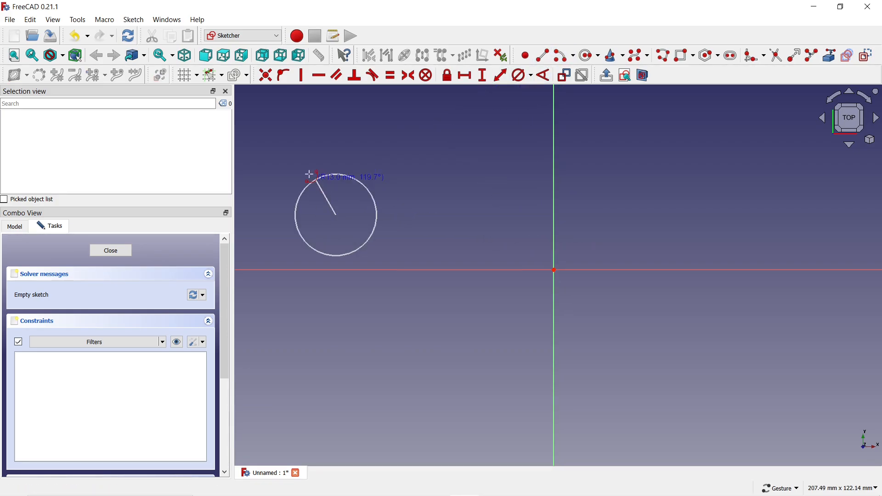
pyautogui.click(274, 177)
pyautogui.click(393, 171)
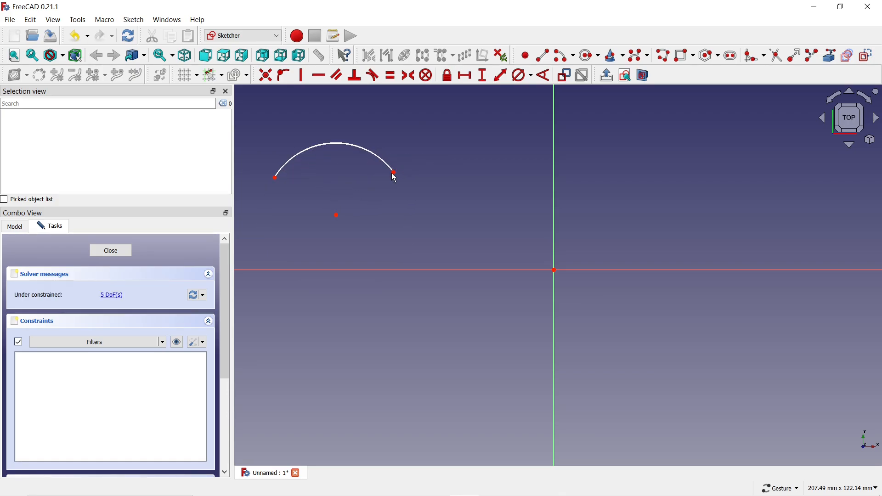
# Step: Draw a downward-bulging arc of about 33 mm radius starting at the first arc's right endpoint
pyautogui.click(484, 124)
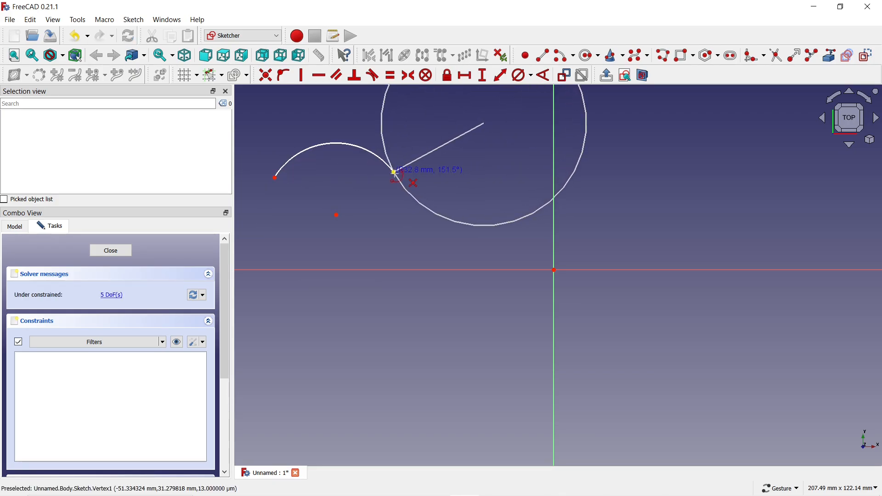
pyautogui.click(394, 172)
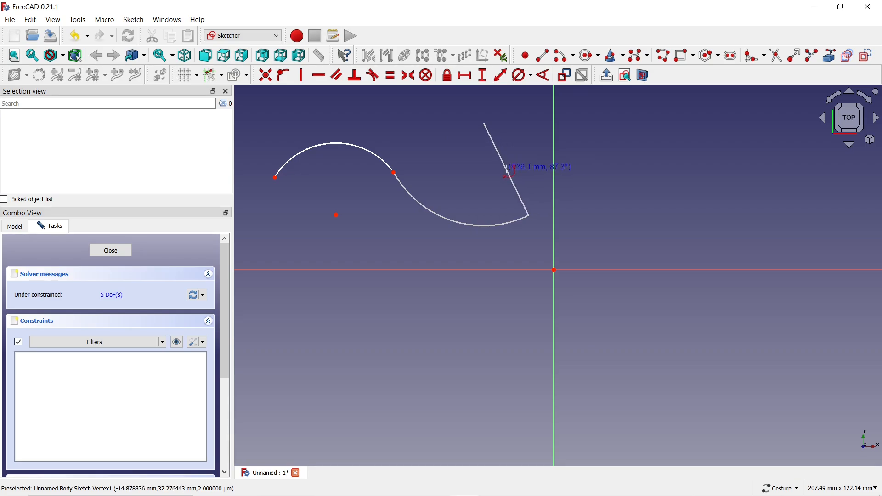
pyautogui.click(523, 148)
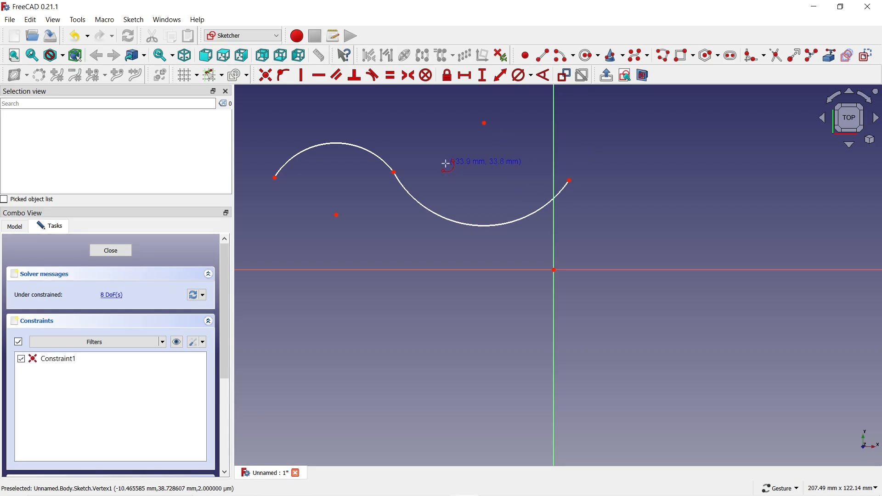
# Step: Make the two arcs tangent to each other at their shared endpoint
pyautogui.scroll(3, 372, 146)
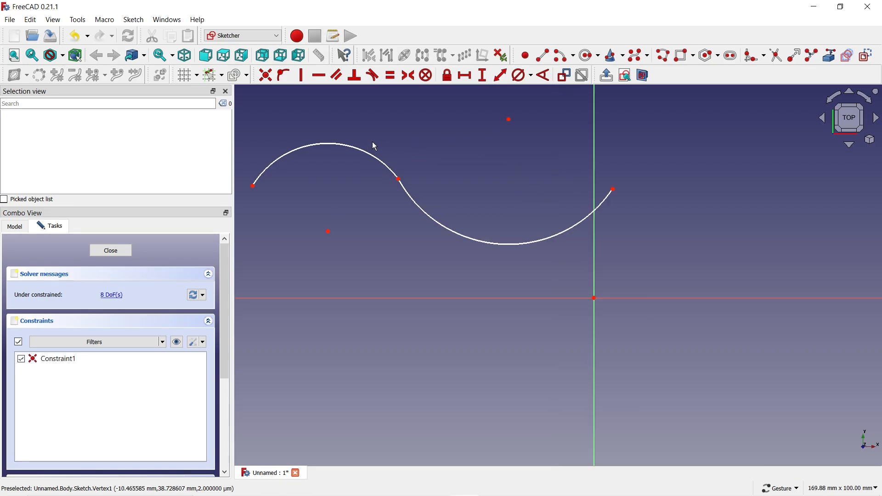
pyautogui.click(387, 172)
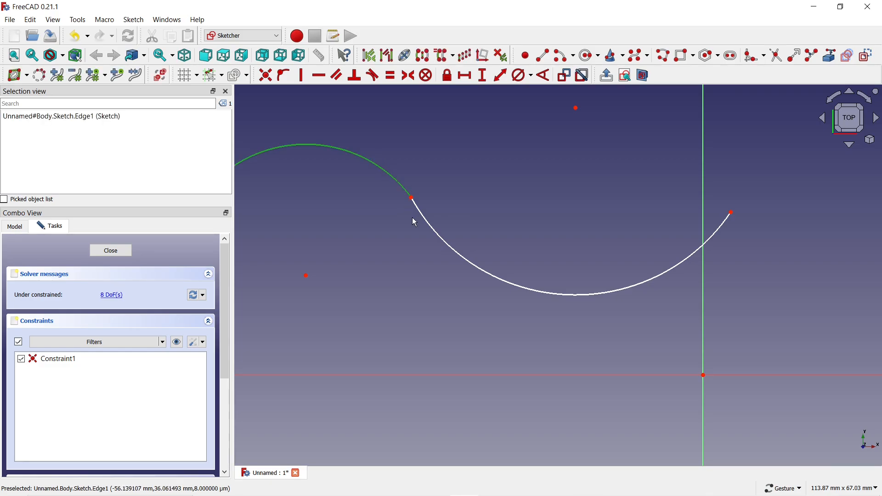
pyautogui.click(423, 216)
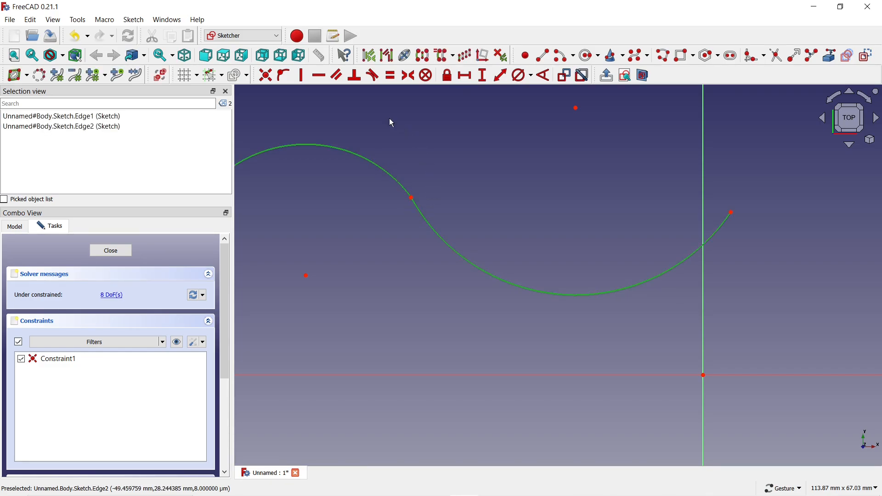
pyautogui.click(373, 76)
# Step: Apply an equal constraint to the two tangent arcs
pyautogui.scroll(-3, 504, 220)
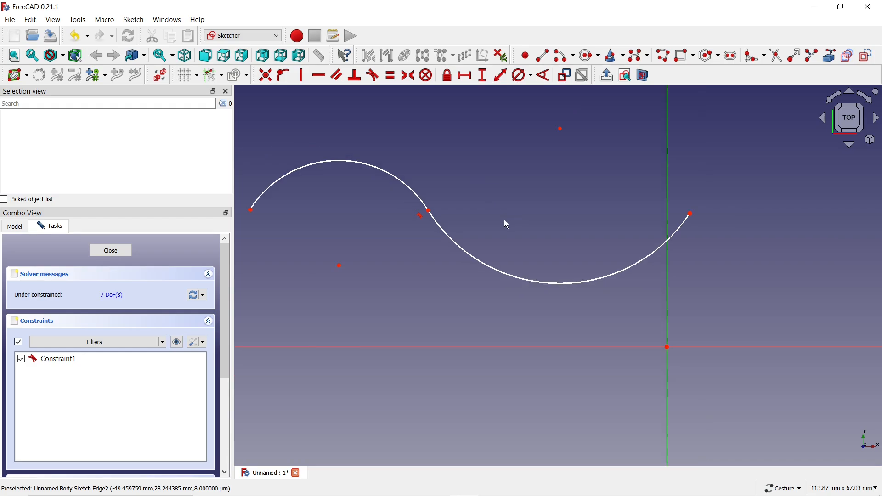
pyautogui.click(391, 76)
pyautogui.click(401, 179)
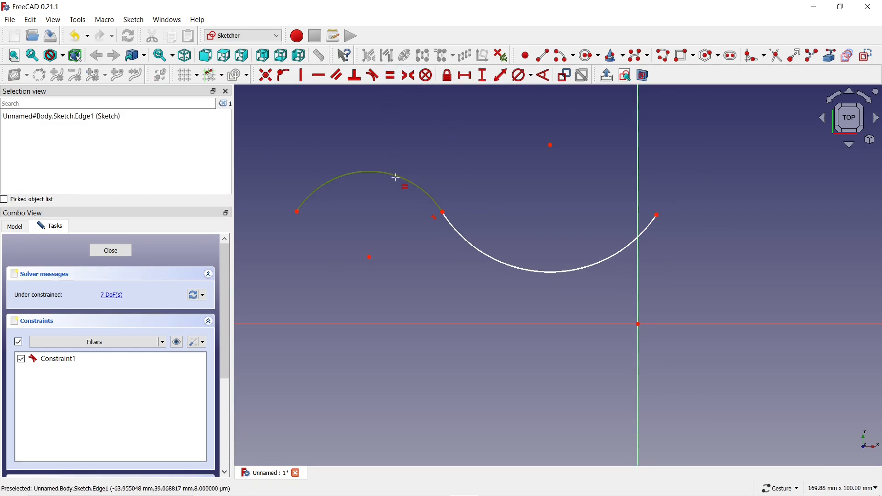
pyautogui.click(462, 238)
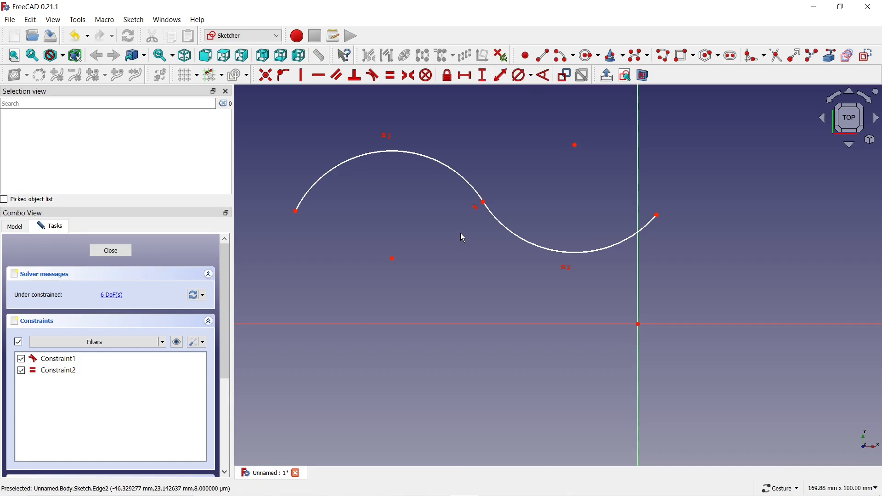
# Step: Align the wave's left end, middle joint and right end horizontally
pyautogui.click(296, 212)
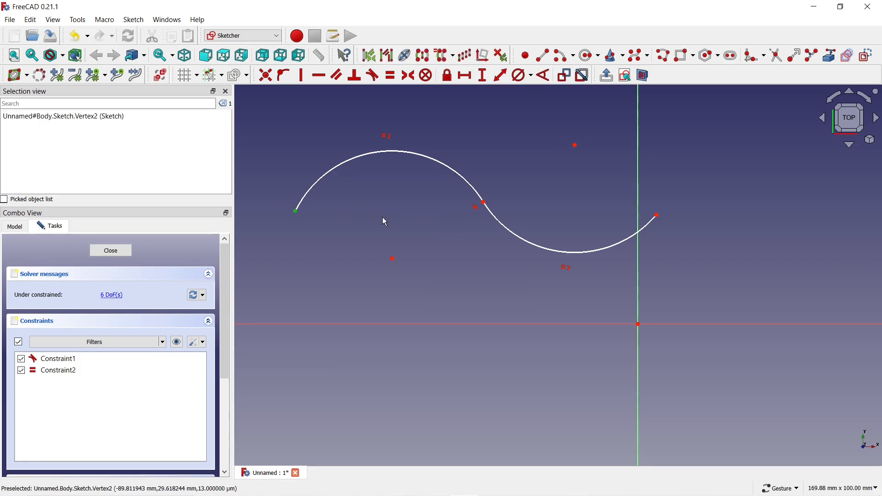
pyautogui.click(483, 203)
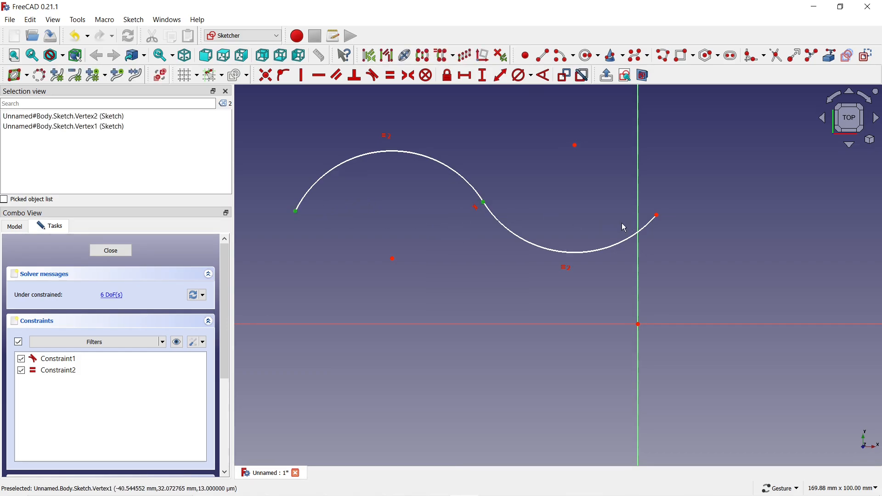
pyautogui.click(658, 216)
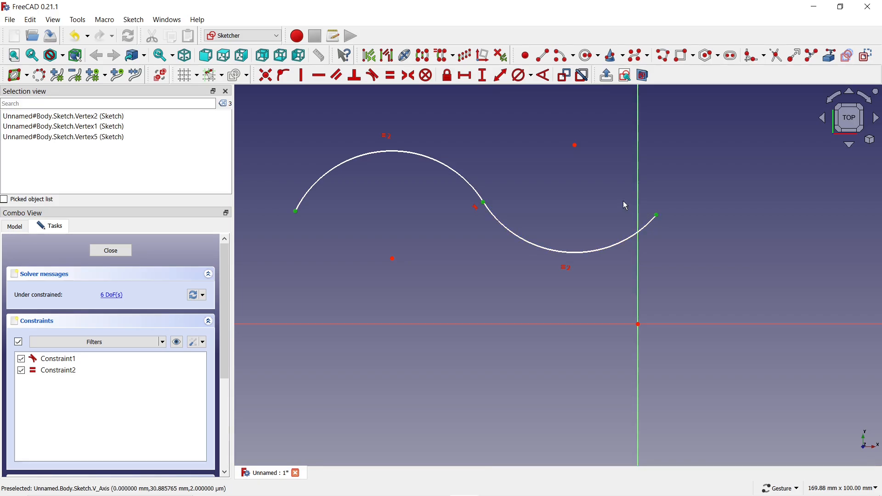
pyautogui.click(319, 75)
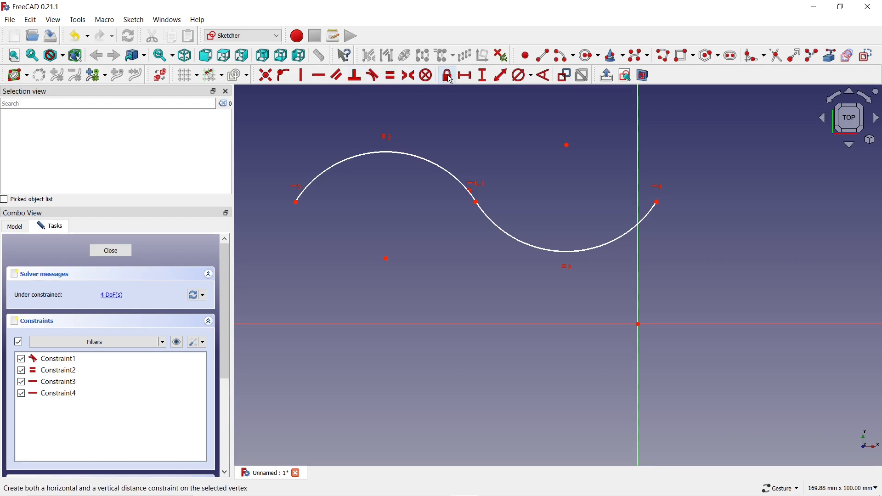
# Step: Set the horizontal distance between the wave's two outer endpoints to 100 mm
pyautogui.click(297, 201)
pyautogui.click(657, 203)
pyautogui.press('l')
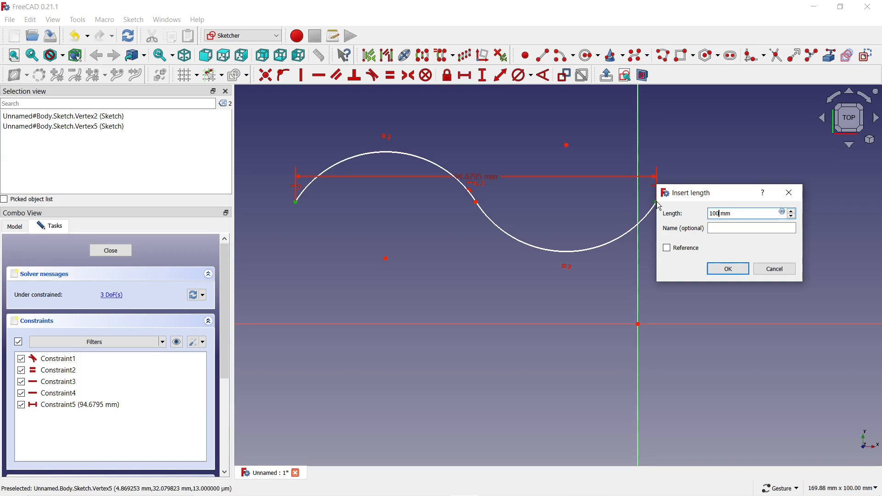
pyautogui.press('Return')
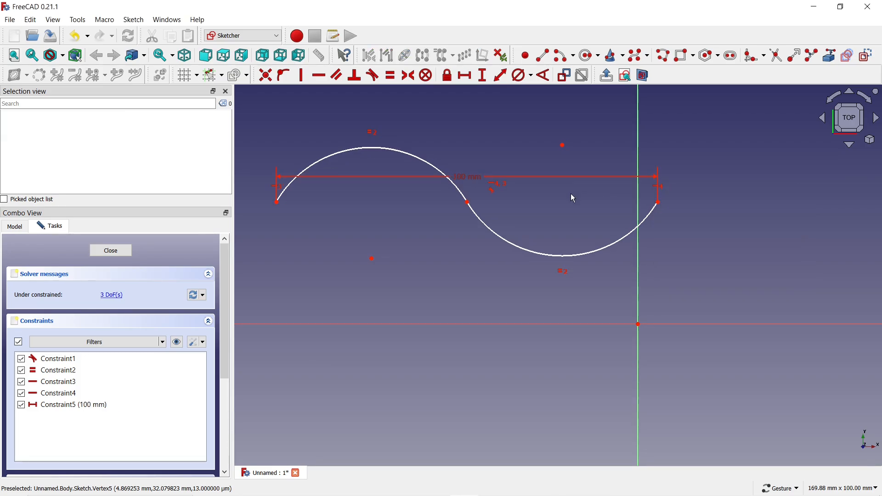
# Step: Place the 100 mm dimension above the wave and move the whole curve left, clear of the vertical axis
pyautogui.moveTo(472, 178); pyautogui.dragTo(466, 120)
pyautogui.scroll(-2, 517, 221)
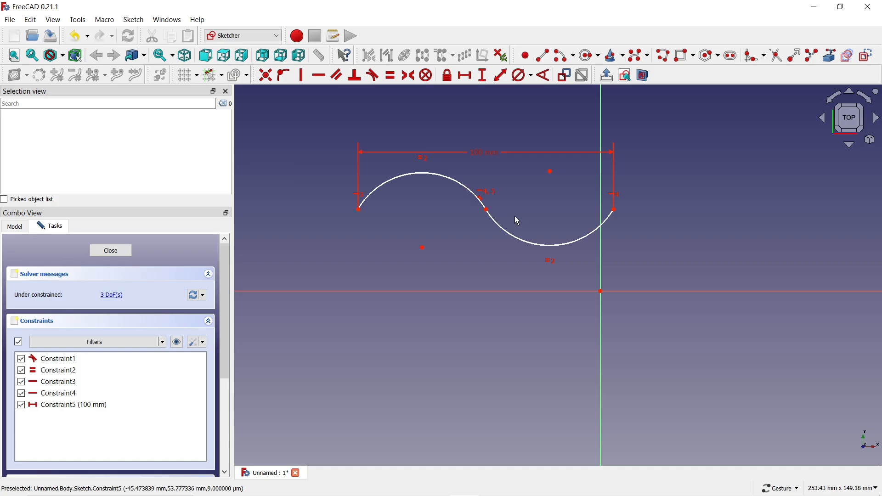
pyautogui.moveTo(486, 212)
pyautogui.mouseDown()
pyautogui.moveTo(432, 188)
pyautogui.moveTo(424, 201)
pyautogui.mouseUp()
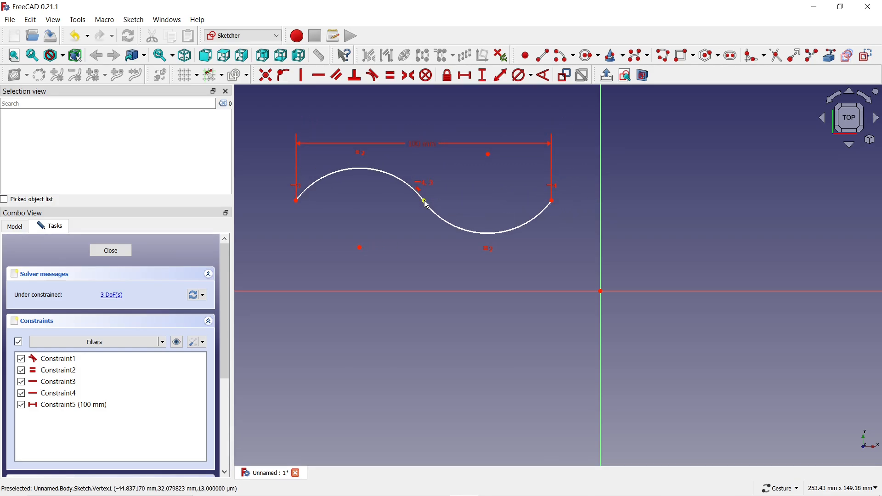
# Step: Constrain the diameter of the wave's right arc to 150 mm
pyautogui.click(516, 79)
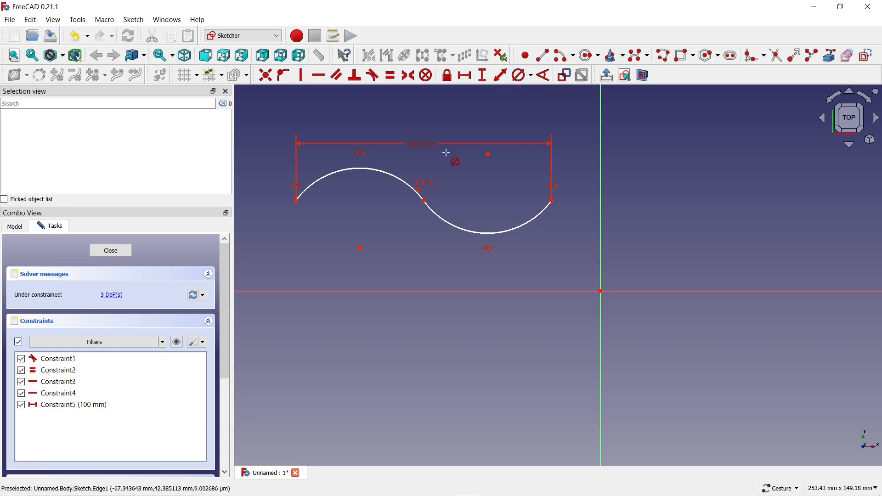
pyautogui.click(454, 225)
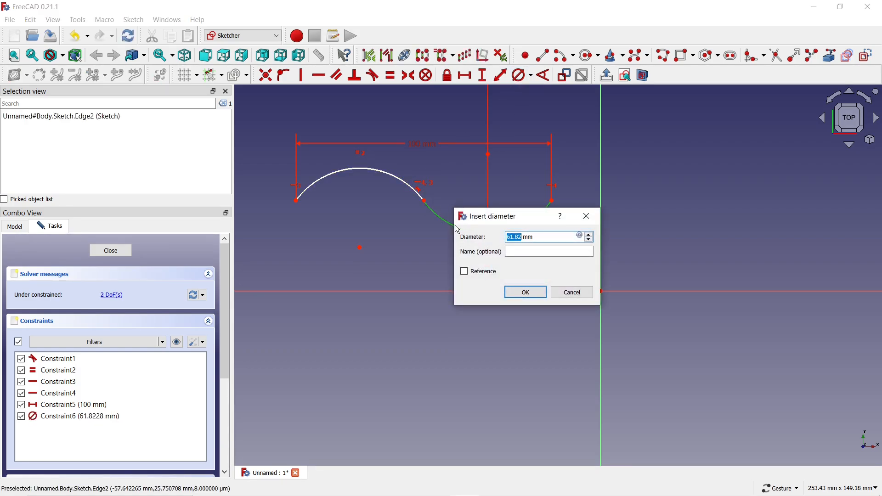
pyautogui.press('Return')
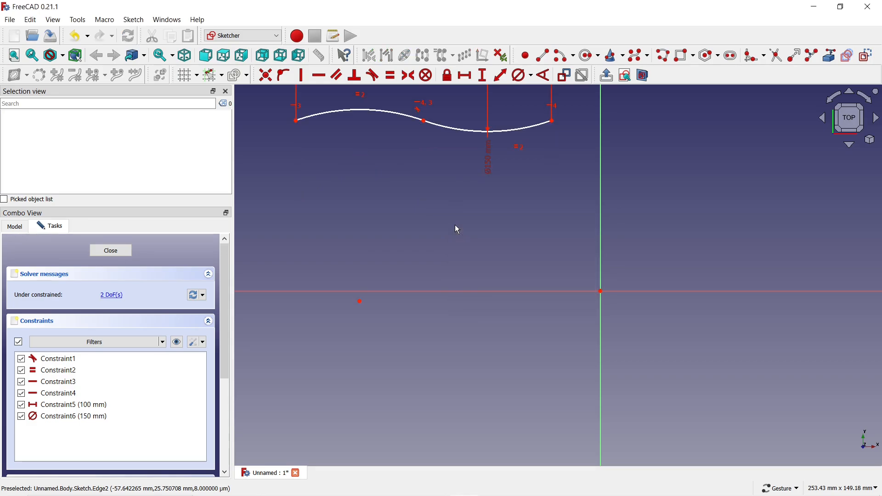
# Step: Draw a right-bulging arc of about 21 mm radius downward from the wave's left endpoint
pyautogui.scroll(-2, 457, 266)
pyautogui.scroll(5, 404, 115)
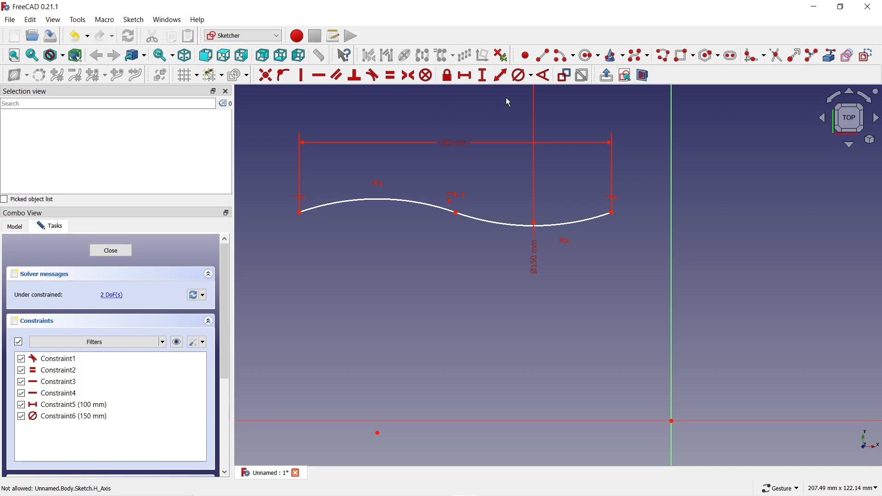
pyautogui.click(562, 56)
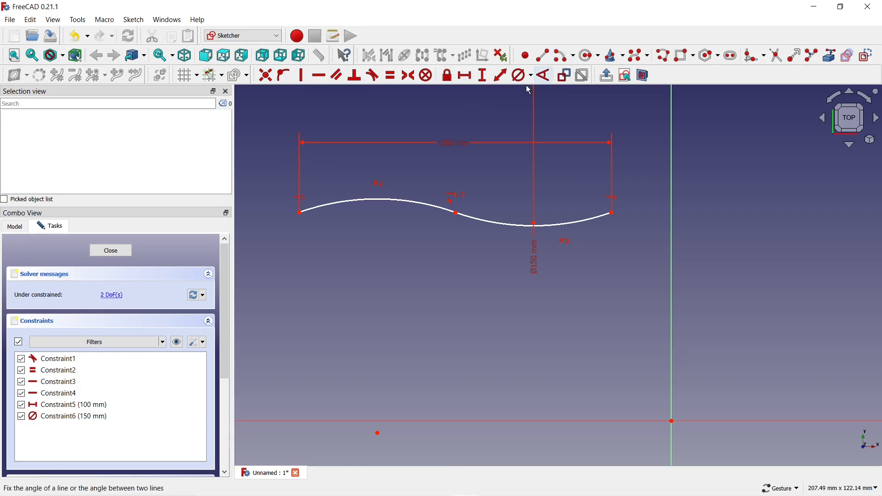
pyautogui.click(266, 266)
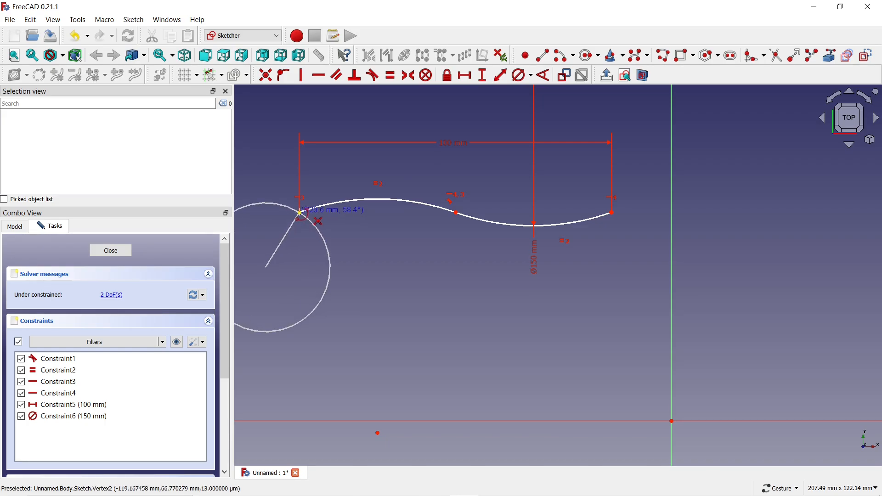
pyautogui.click(299, 212)
pyautogui.click(296, 307)
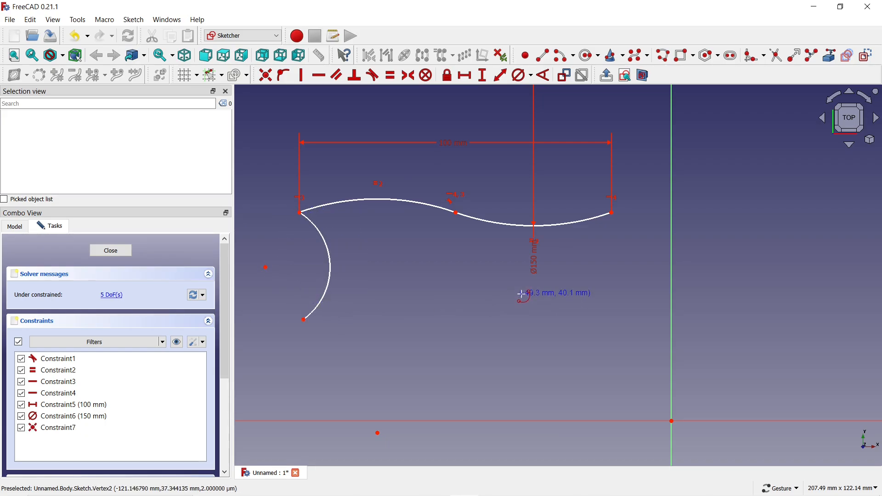
# Step: Draw a right-bulging arc of about 23 mm radius downward from the wave's right endpoint
pyautogui.click(572, 274)
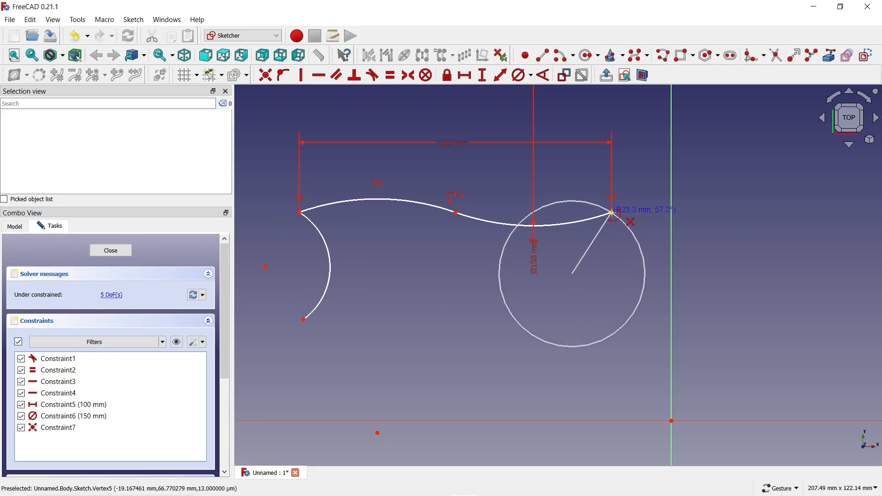
pyautogui.click(614, 214)
pyautogui.click(621, 328)
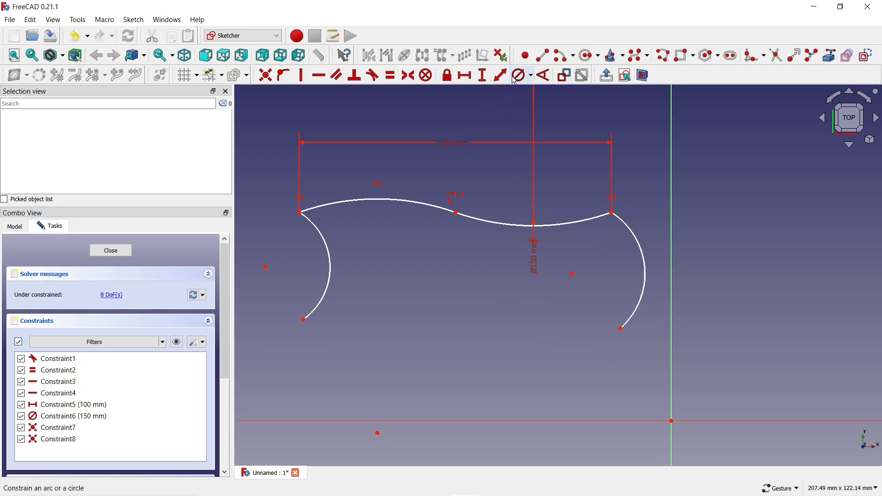
# Step: Close the profile's bottom with a two-segment polyline joining the side arcs' lower endpoints, with the right segment horizontal
pyautogui.click(663, 58)
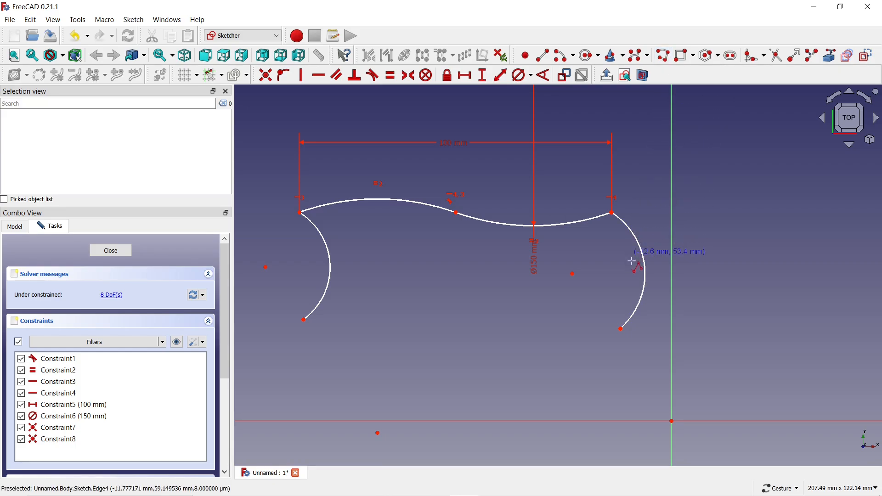
pyautogui.click(305, 320)
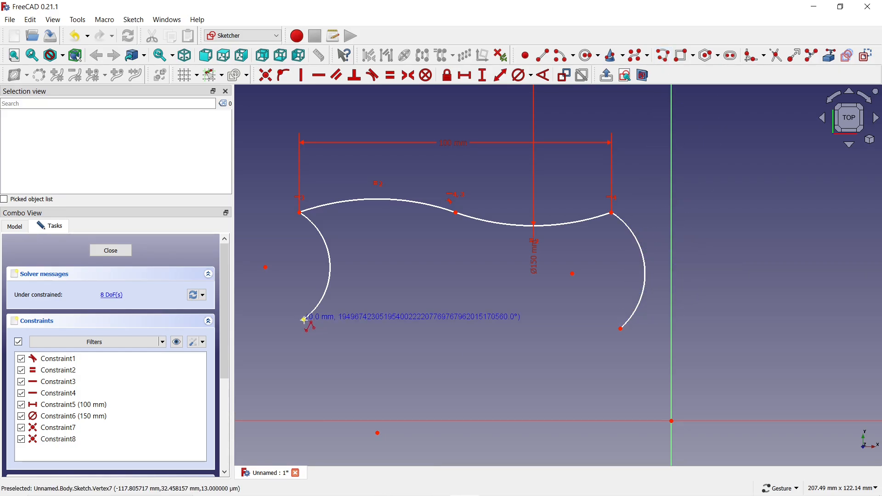
pyautogui.click(467, 329)
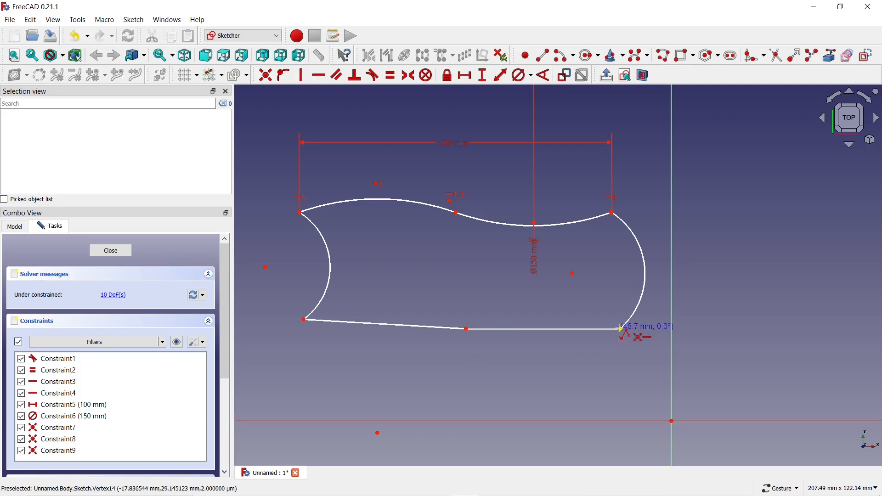
pyautogui.click(621, 328)
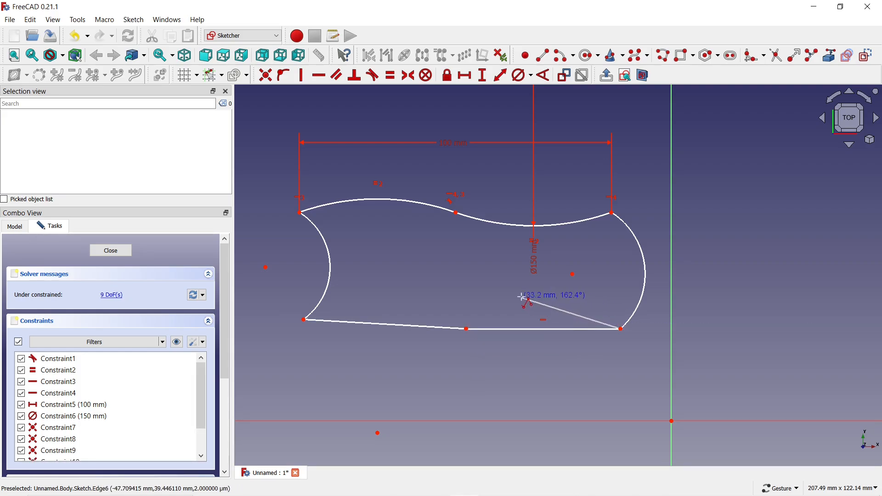
pyautogui.rightClick(457, 301)
# Step: Constrain the profile's two bottom segments to be parallel and equal in length
pyautogui.click(446, 330)
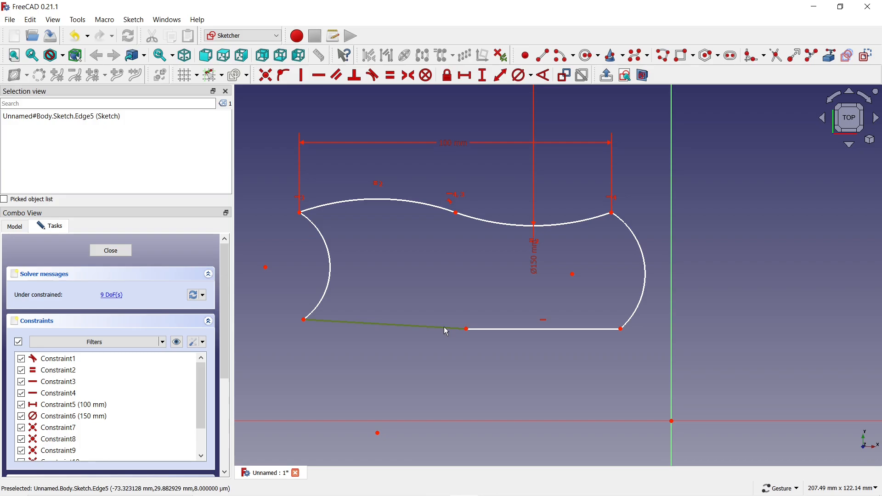
pyautogui.click(475, 330)
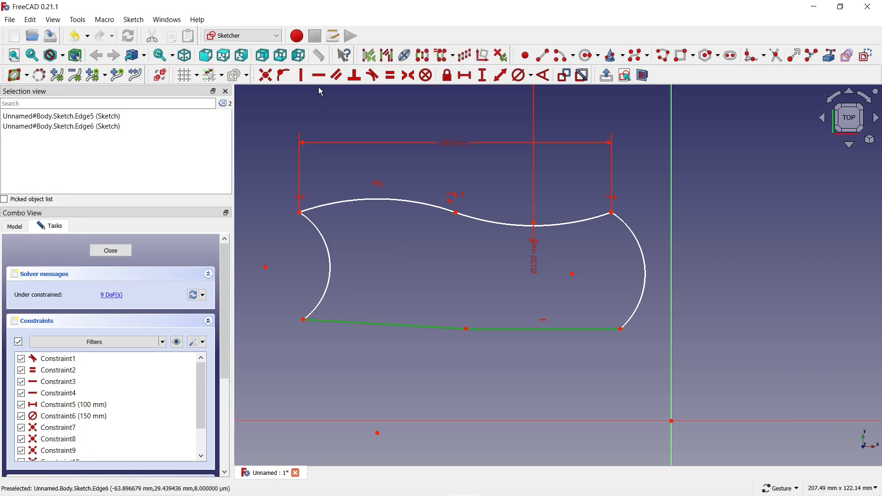
pyautogui.click(336, 75)
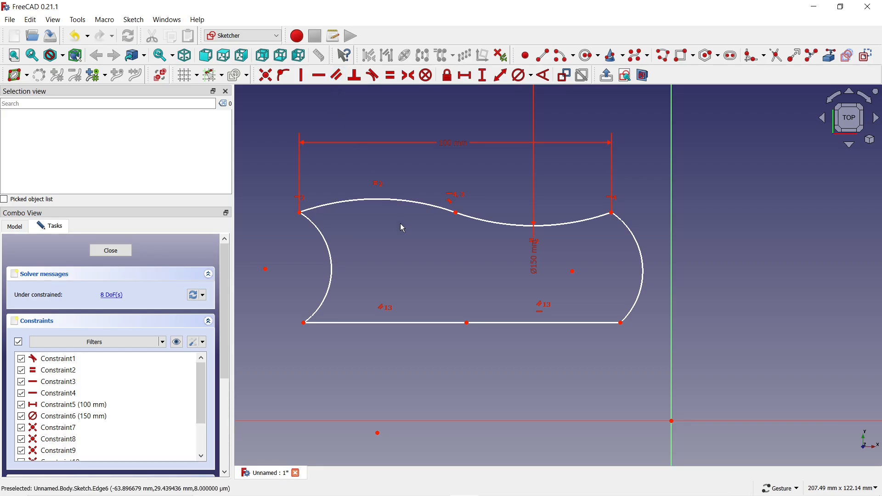
pyautogui.click(435, 323)
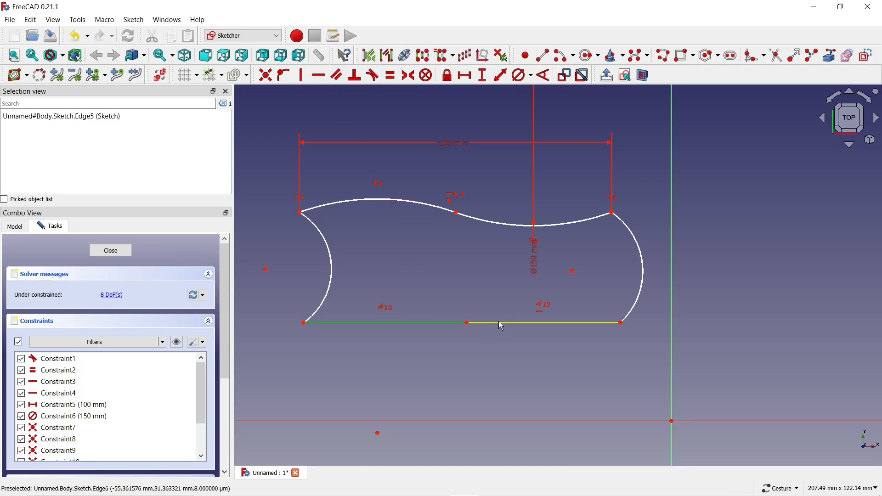
pyautogui.click(499, 323)
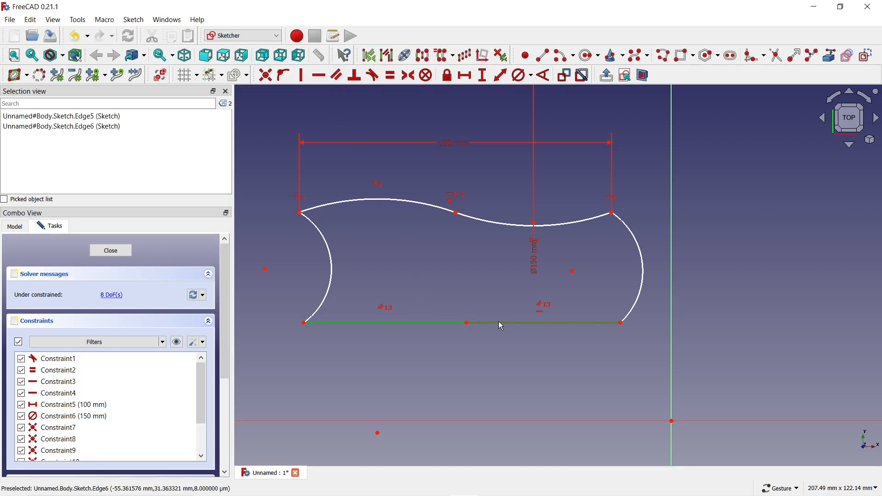
pyautogui.click(392, 76)
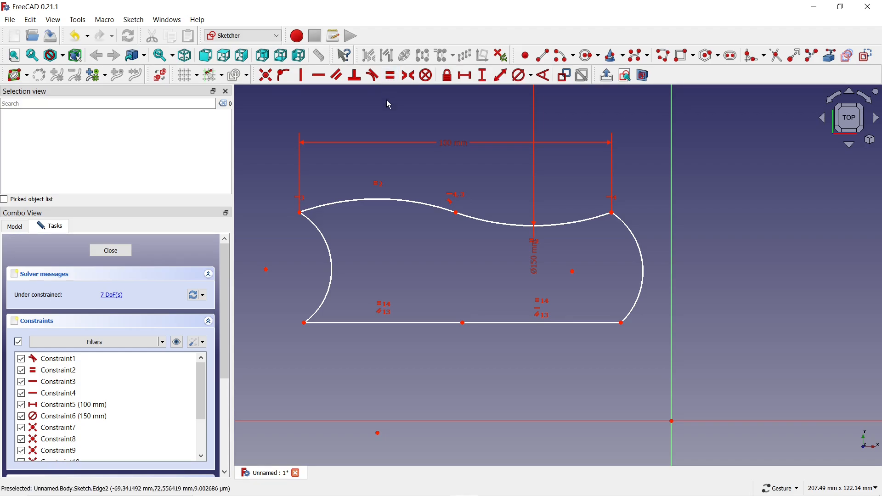
# Step: Apply an Equal constraint to the profile's two side arcs
pyautogui.click(391, 75)
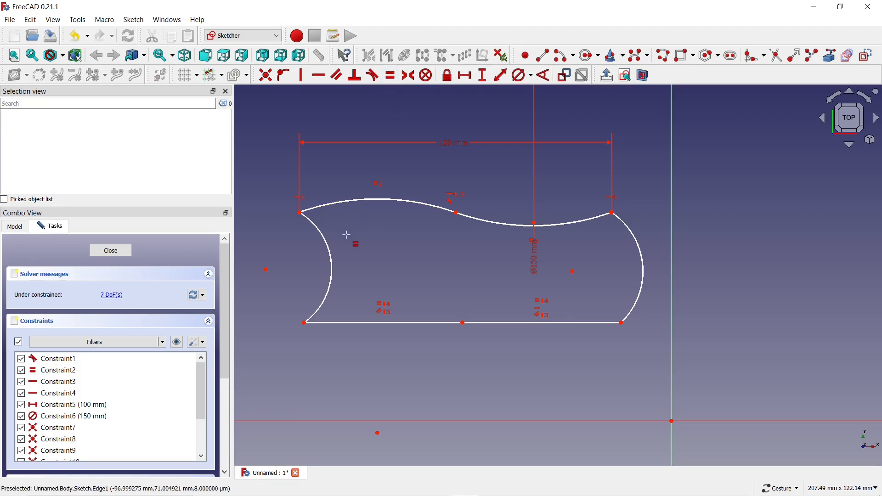
pyautogui.click(331, 248)
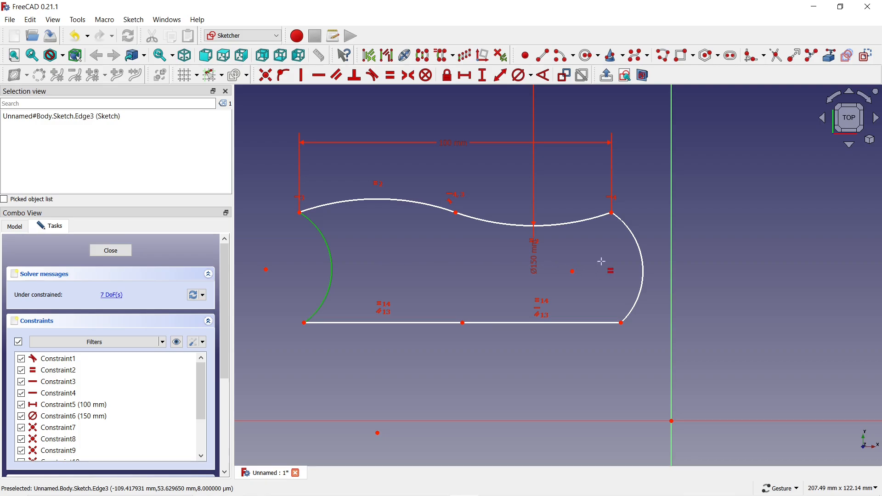
pyautogui.click(642, 254)
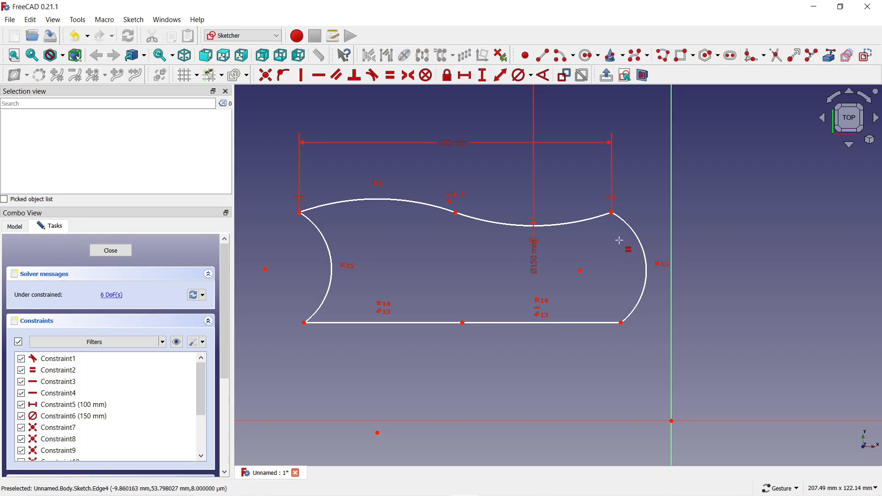
# Step: Align the upper and lower endpoints of each side arc vertically, first on the right side and then on the left
pyautogui.click(613, 213)
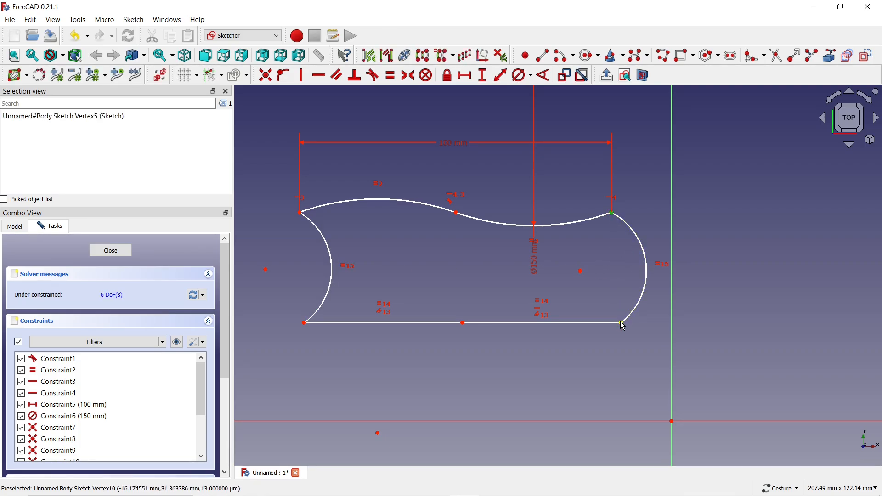
pyautogui.click(622, 323)
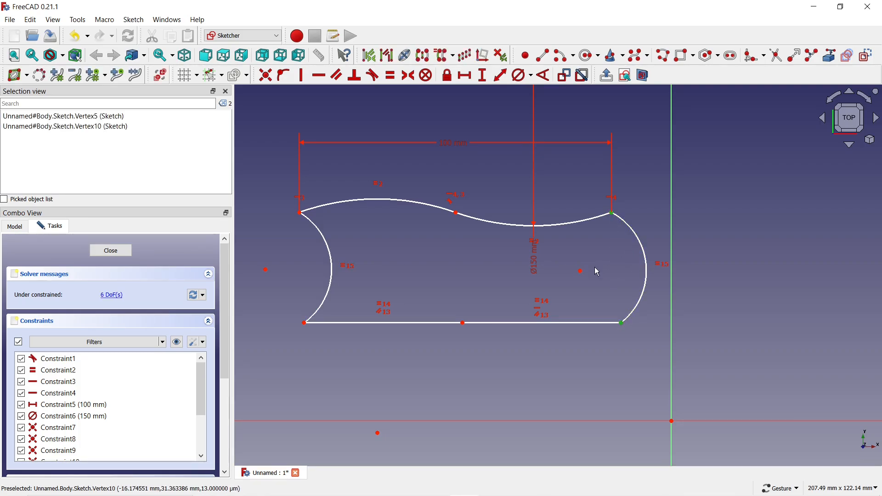
pyautogui.click(302, 77)
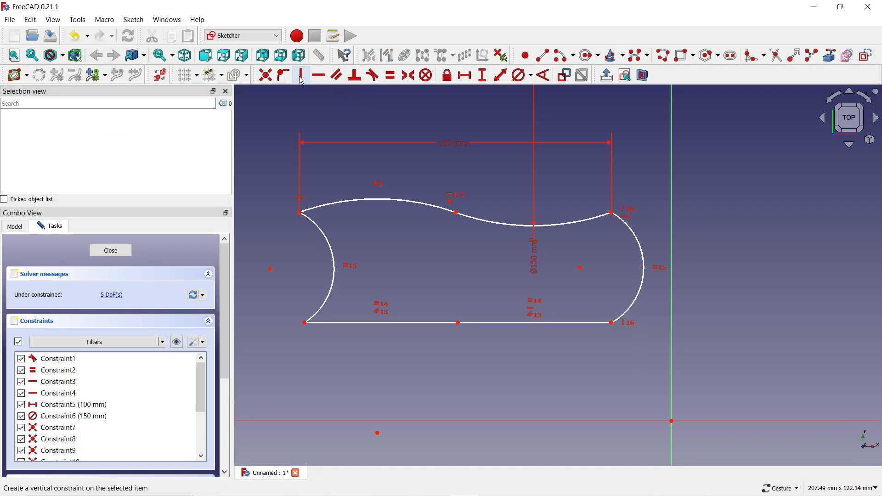
pyautogui.click(301, 215)
pyautogui.click(305, 323)
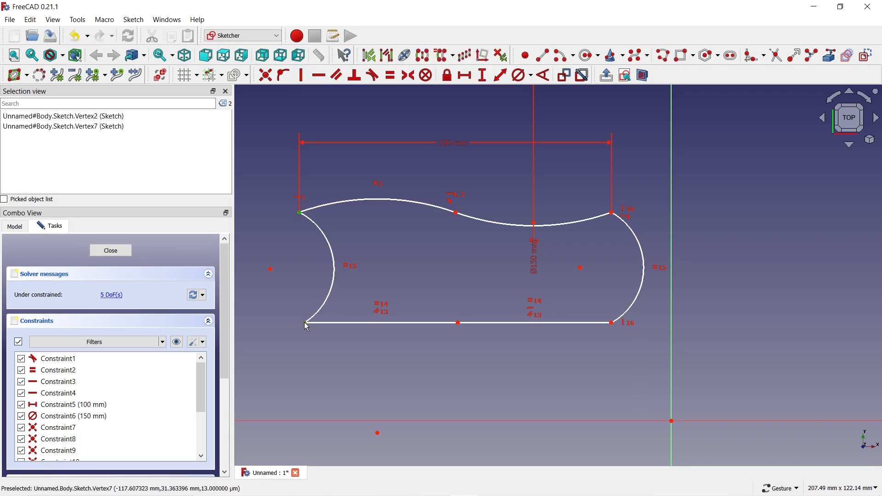
pyautogui.click(301, 77)
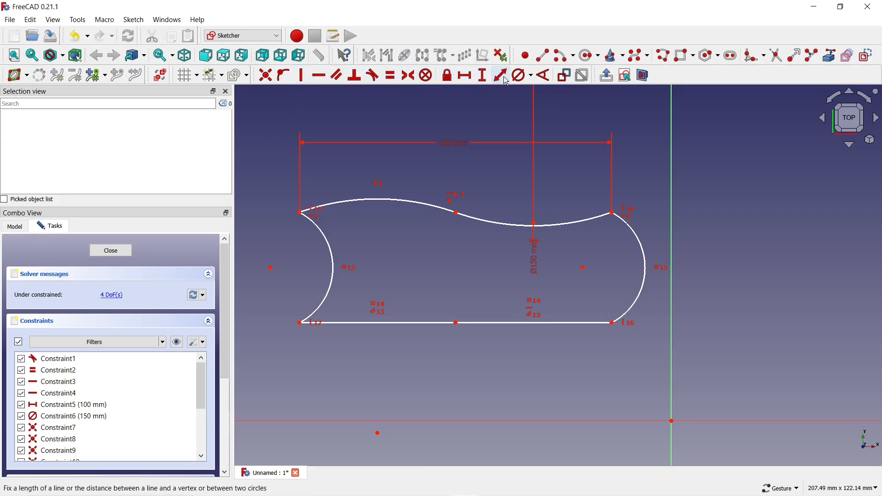
# Step: Constrain the diameter of the left side arc to 75 mm
pyautogui.click(519, 79)
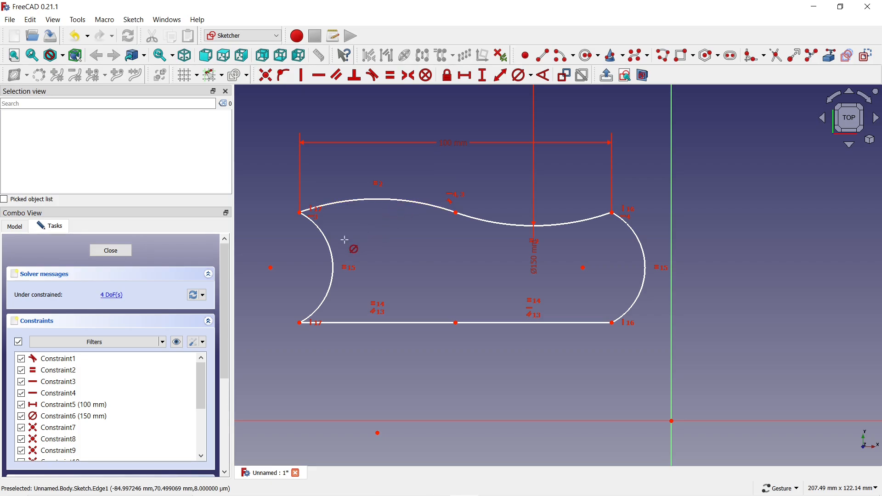
pyautogui.click(330, 247)
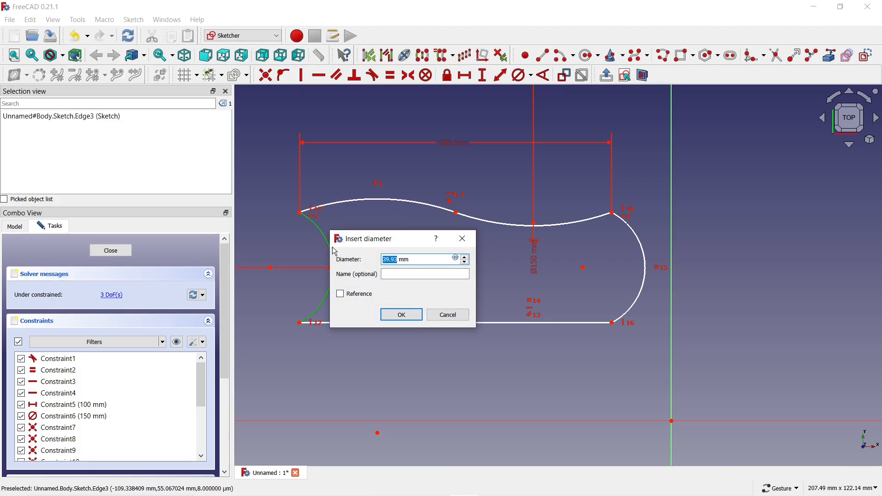
pyautogui.write('75')
pyautogui.press('Return')
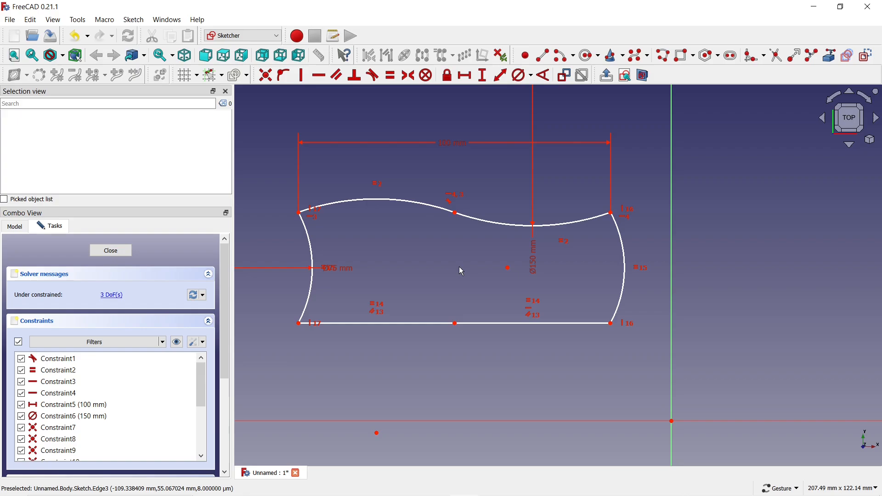
# Step: Constrain the vertical distance between the left side arc's upper and lower endpoints to 25 mm
pyautogui.click(483, 75)
pyautogui.click(299, 213)
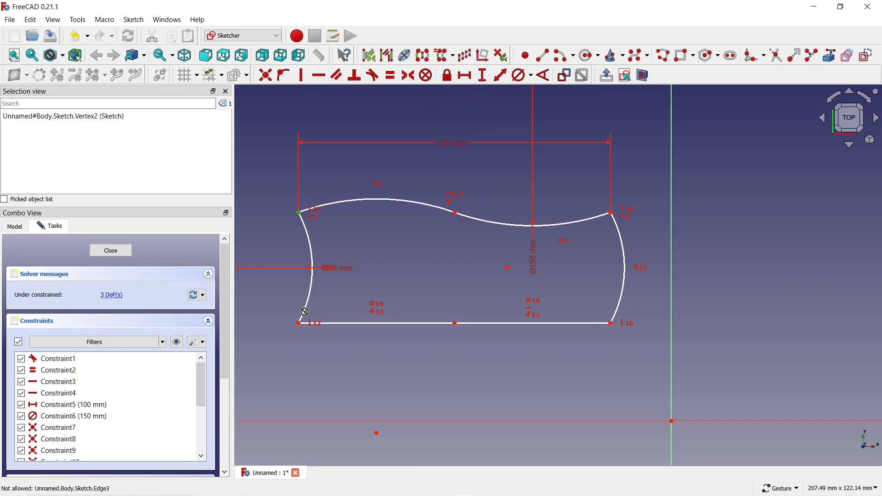
pyautogui.click(299, 323)
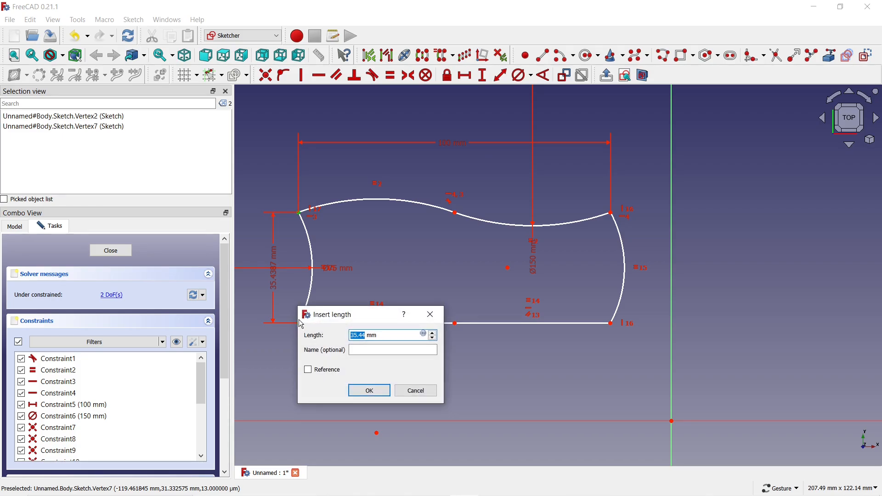
pyautogui.press('Return')
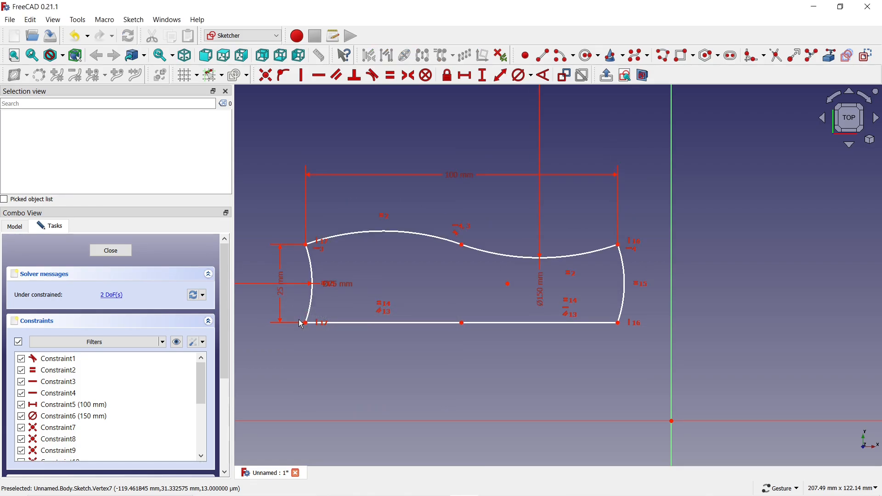
# Step: Make the midpoint vertex of the bottom edge coincident with the sketch origin
pyautogui.click(463, 323)
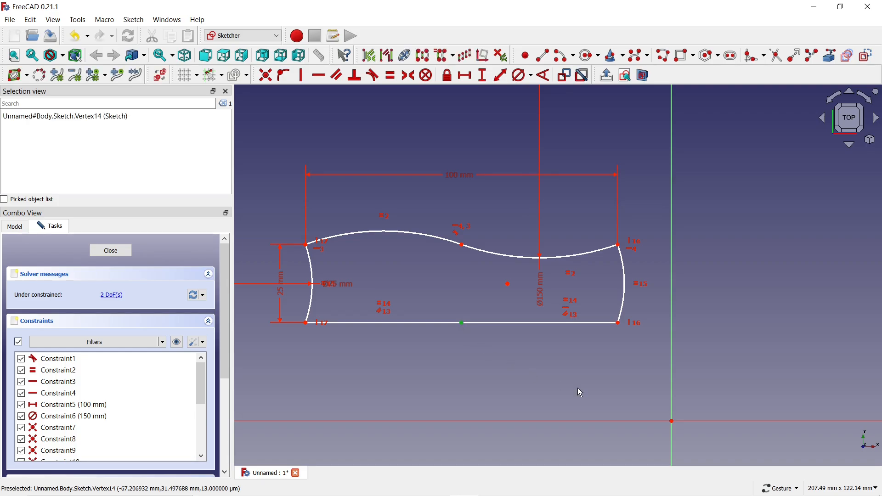
pyautogui.click(672, 421)
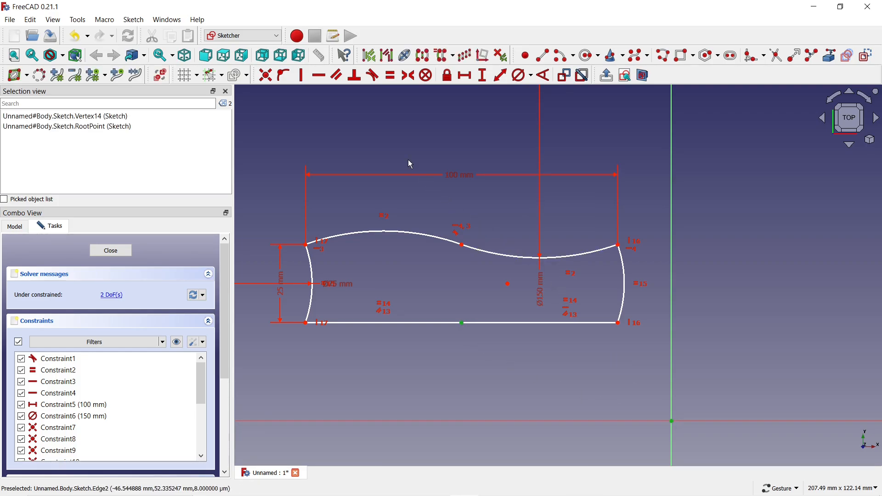
pyautogui.click(265, 75)
# Step: Pad the finished profile sketch to a length of 15 mm along the sketch normal
pyautogui.scroll(-2, 399, 151)
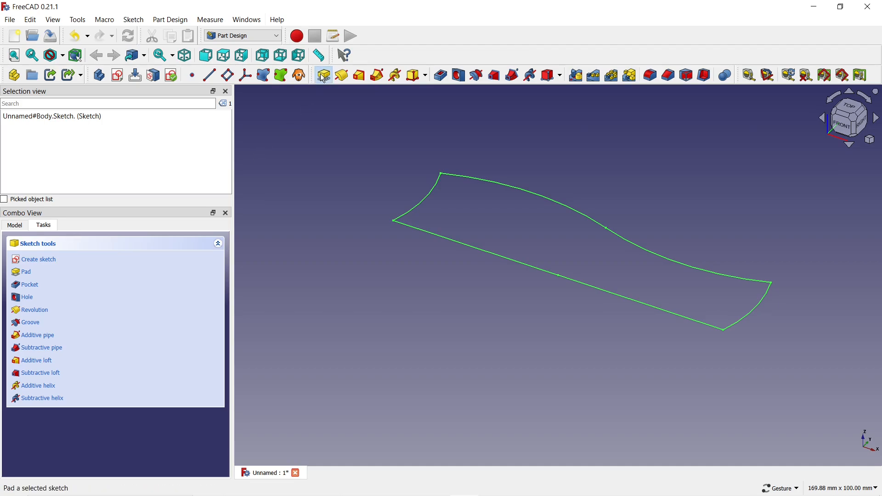
pyautogui.click(323, 75)
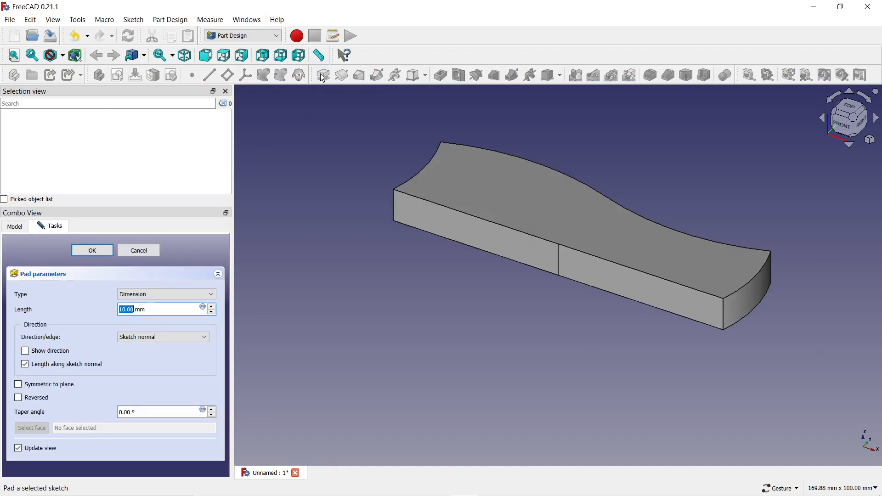
pyautogui.click(213, 307)
pyautogui.click(213, 307)
pyautogui.click(213, 308)
pyautogui.click(213, 307)
pyautogui.click(213, 307)
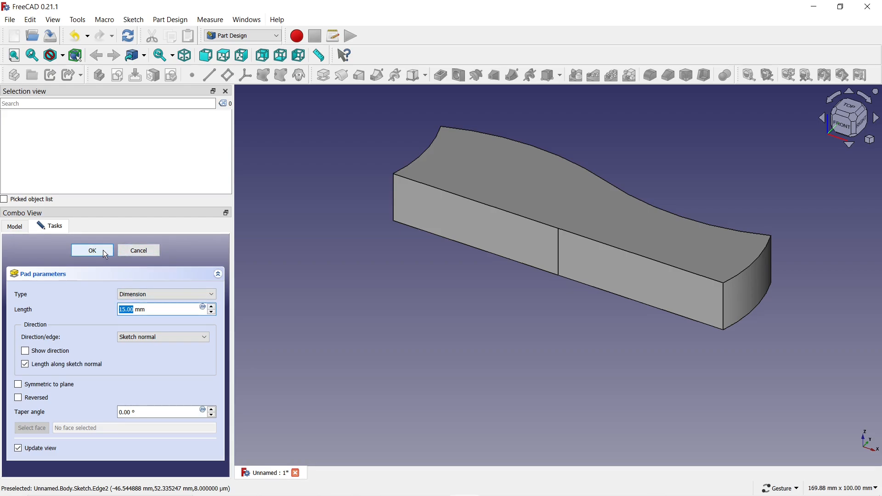
pyautogui.click(92, 251)
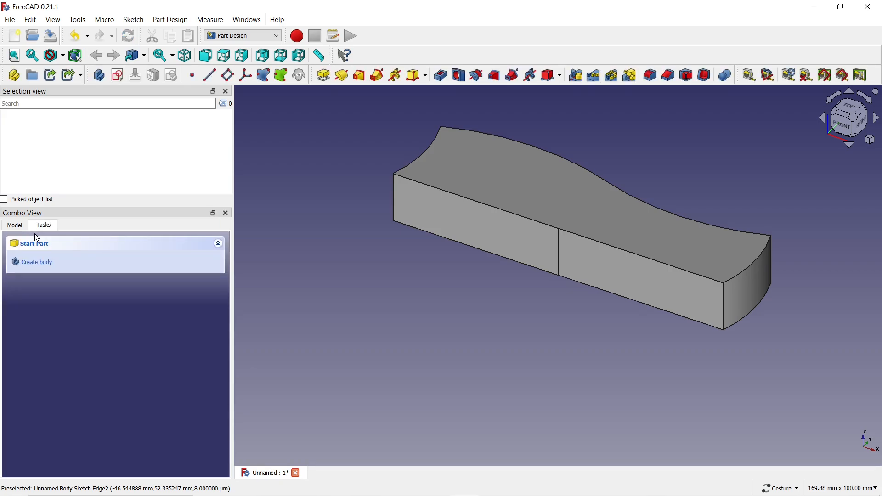
# Step: Create a polar pattern of the pad around the base Z axis with 2 occurrences over 360°
pyautogui.click(14, 225)
pyautogui.click(54, 274)
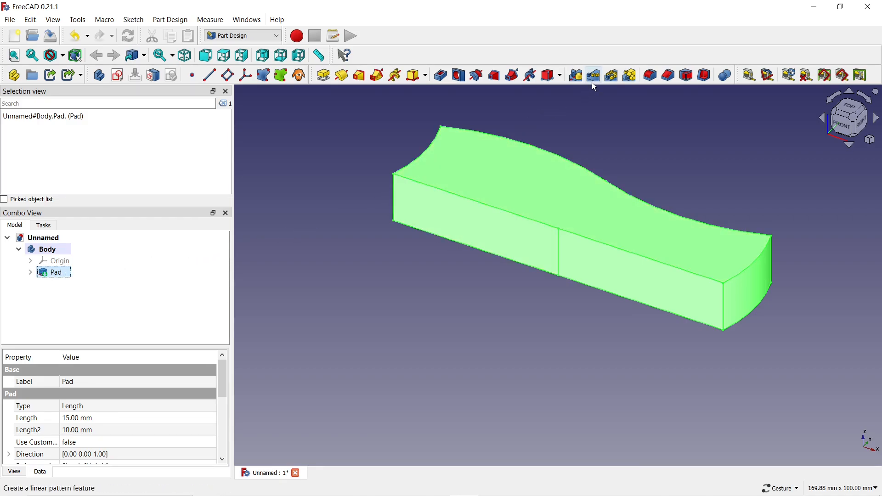
pyautogui.click(613, 78)
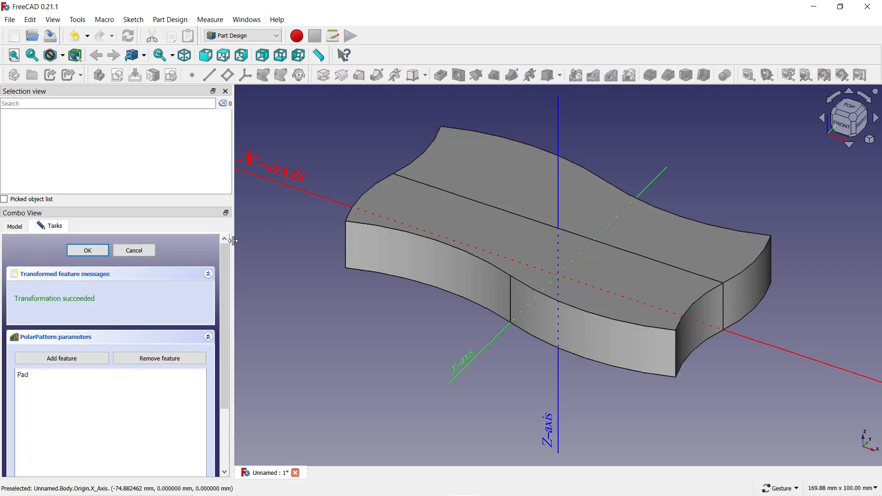
pyautogui.moveTo(225, 266); pyautogui.dragTo(220, 341)
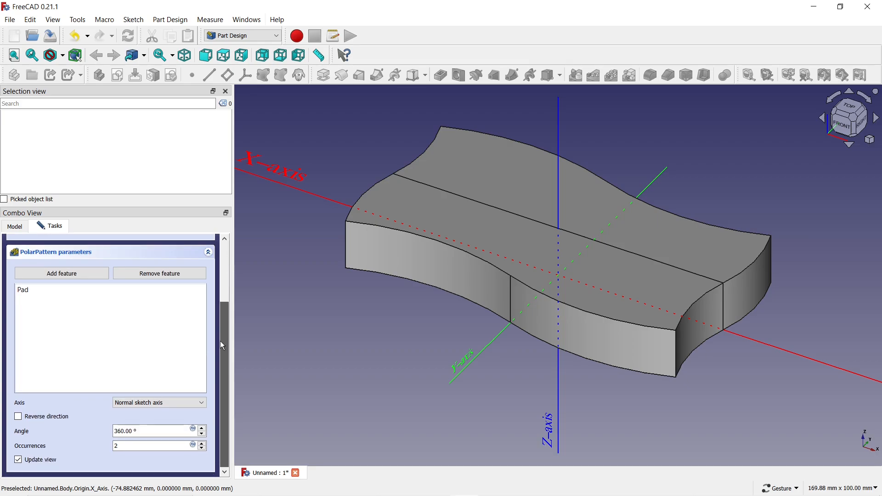
pyautogui.click(202, 403)
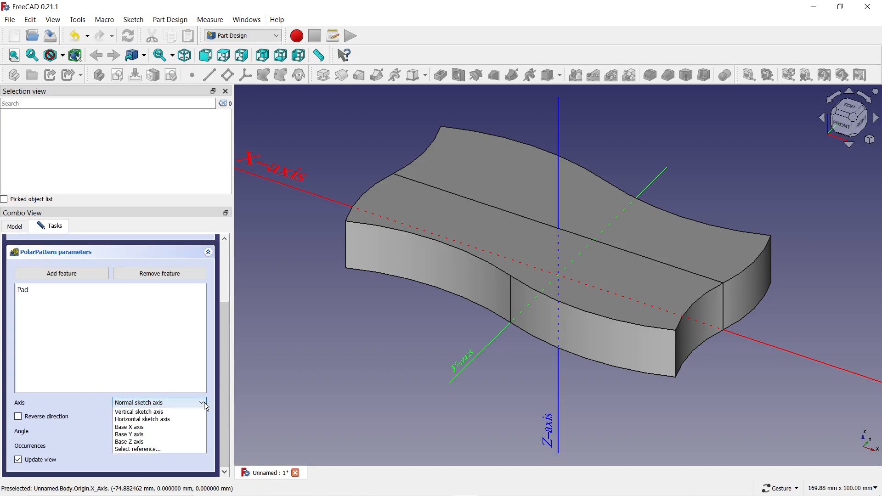
pyautogui.click(151, 455)
pyautogui.click(559, 337)
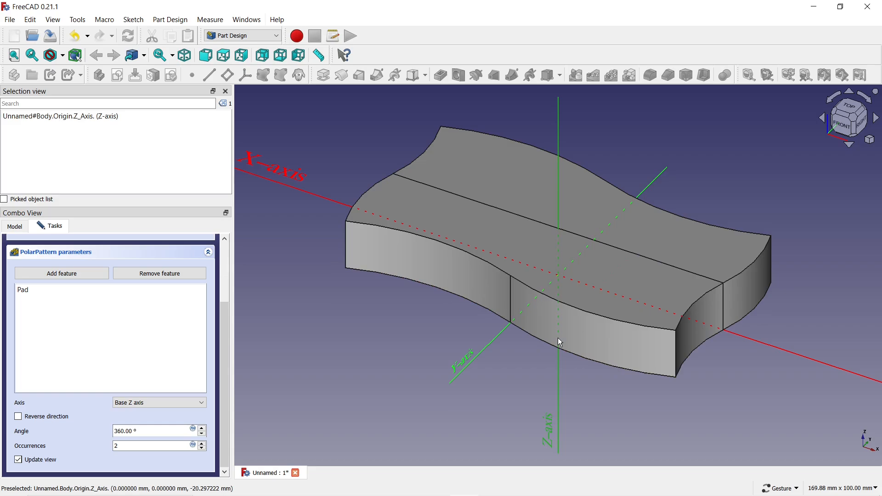
pyautogui.moveTo(227, 386); pyautogui.dragTo(235, 306)
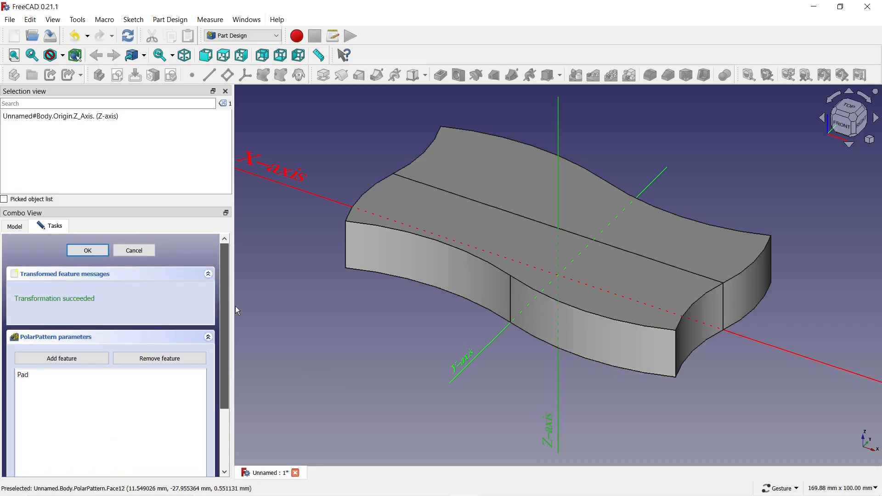
pyautogui.click(92, 250)
# Step: Set the polar pattern's Refine property to true
pyautogui.click(70, 285)
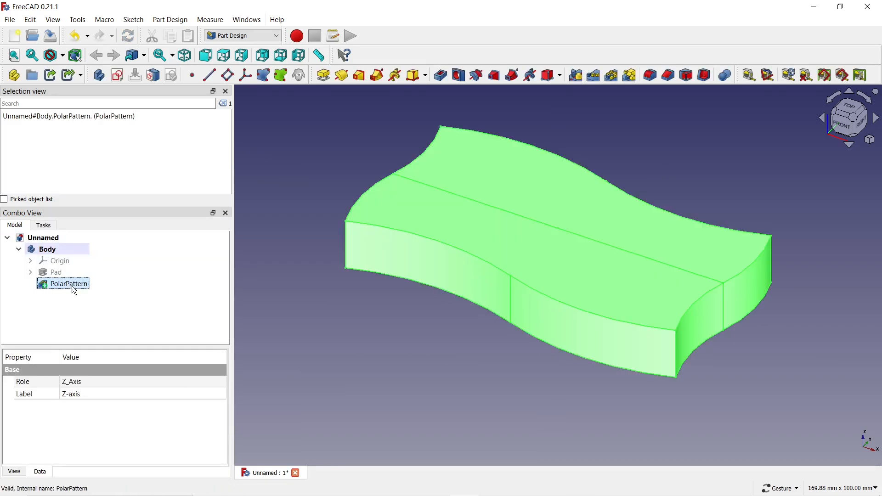
pyautogui.scroll(-2, 140, 420)
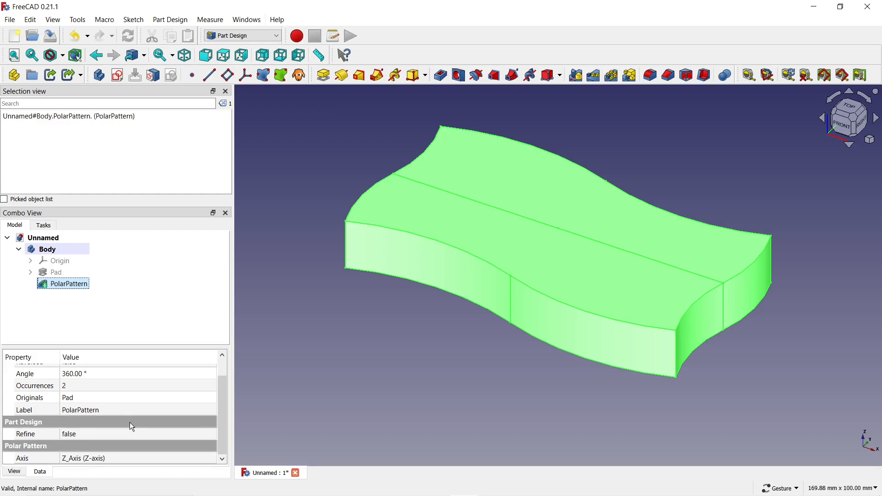
pyautogui.click(98, 432)
pyautogui.click(96, 437)
pyautogui.click(88, 452)
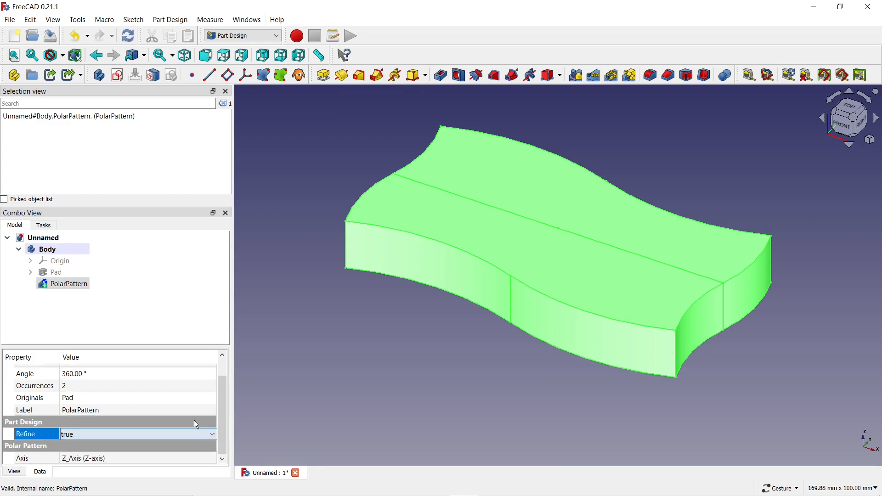
# Step: Fillet the four vertical corner edges of the wavy block with a 3 mm radius
pyautogui.click(348, 390)
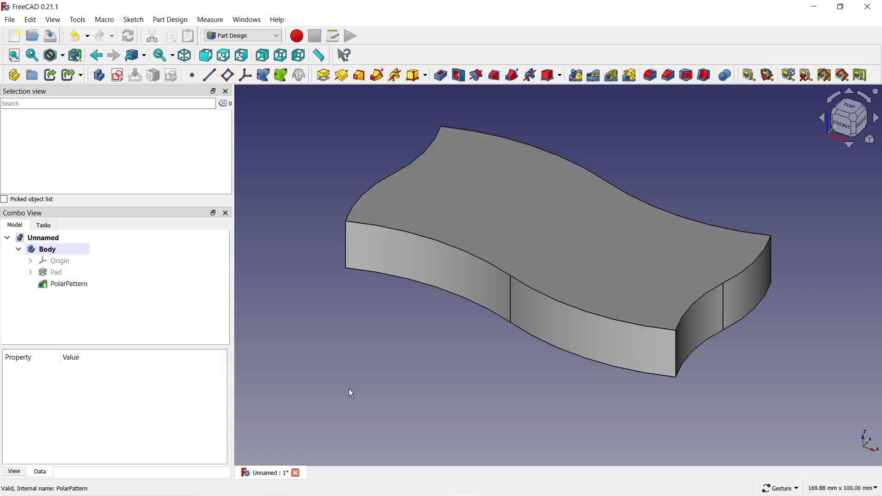
pyautogui.click(649, 74)
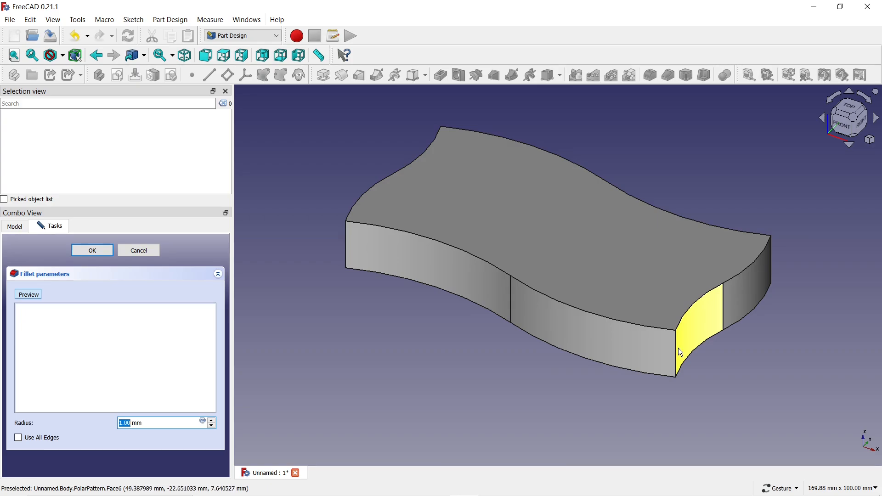
pyautogui.click(676, 351)
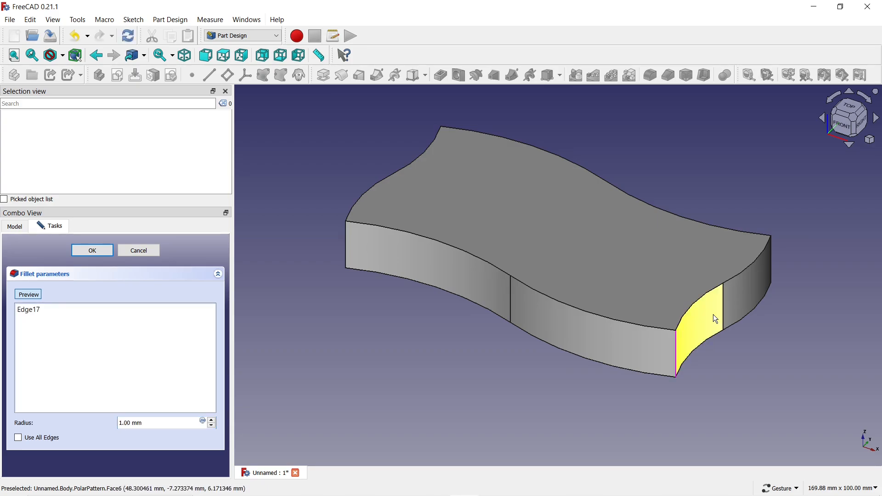
pyautogui.click(770, 248)
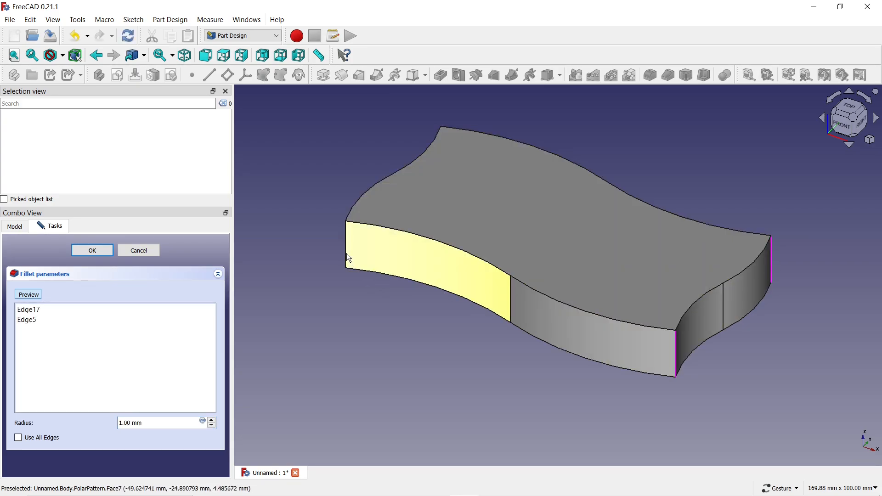
pyautogui.moveTo(352, 192); pyautogui.dragTo(415, 274)
pyautogui.click(397, 276)
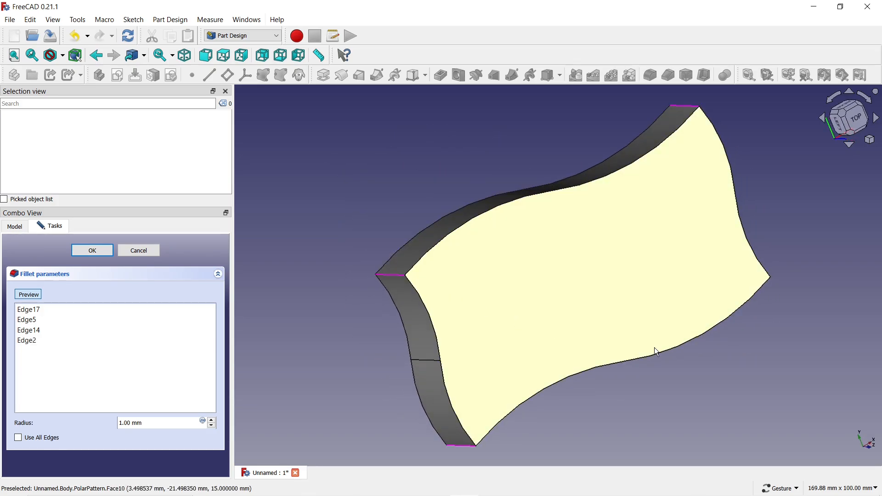
pyautogui.moveTo(734, 378); pyautogui.dragTo(630, 340)
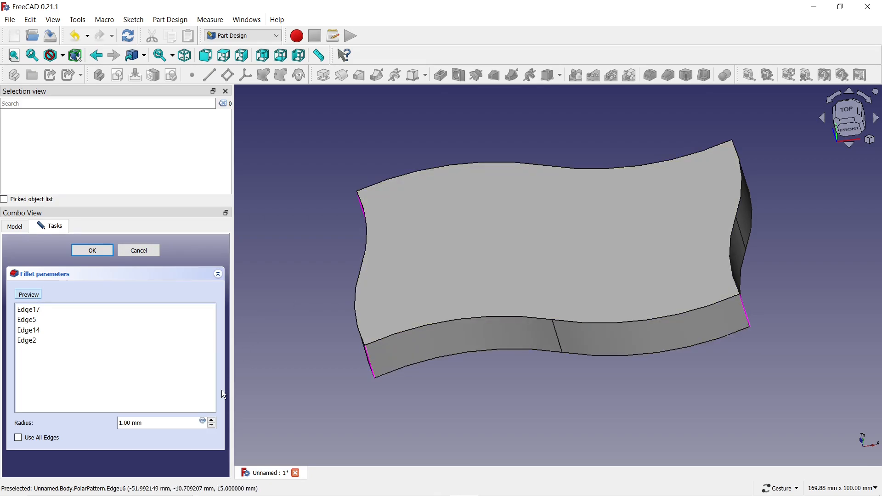
pyautogui.click(211, 421)
pyautogui.click(211, 420)
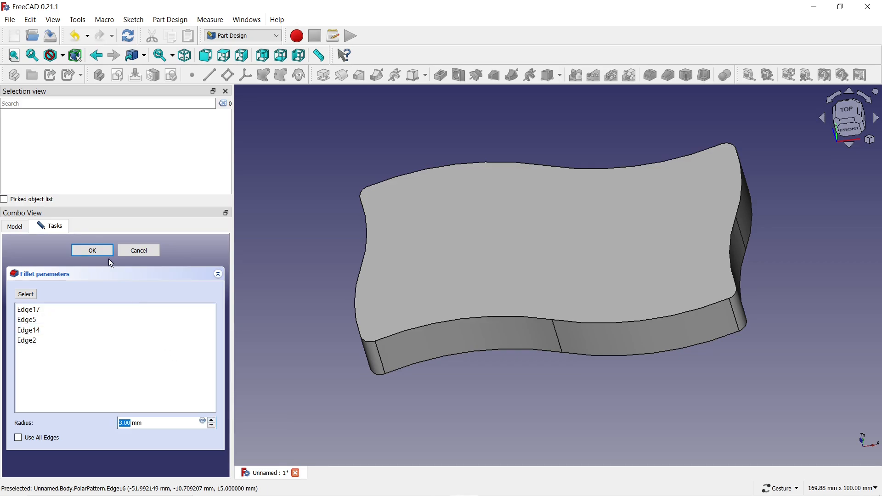
pyautogui.click(92, 250)
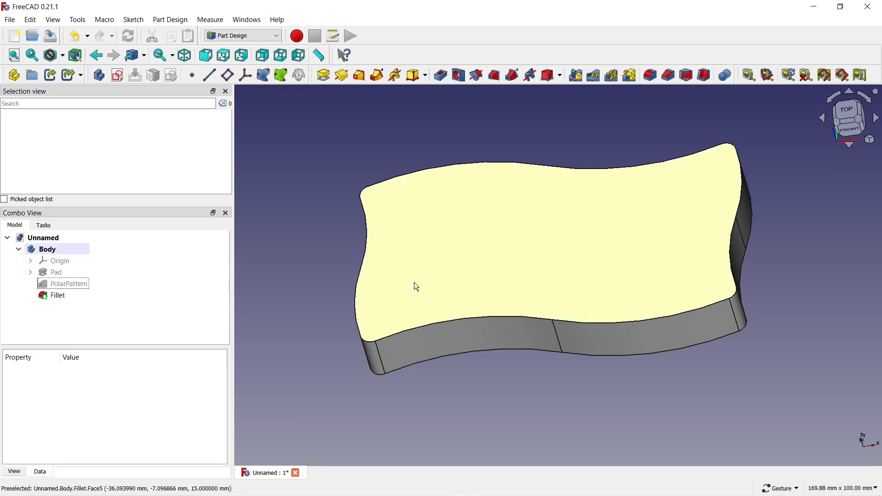
# Step: Fillet all edges of the block's top and bottom faces with a 1 mm radius by picking both faces
pyautogui.click(414, 282)
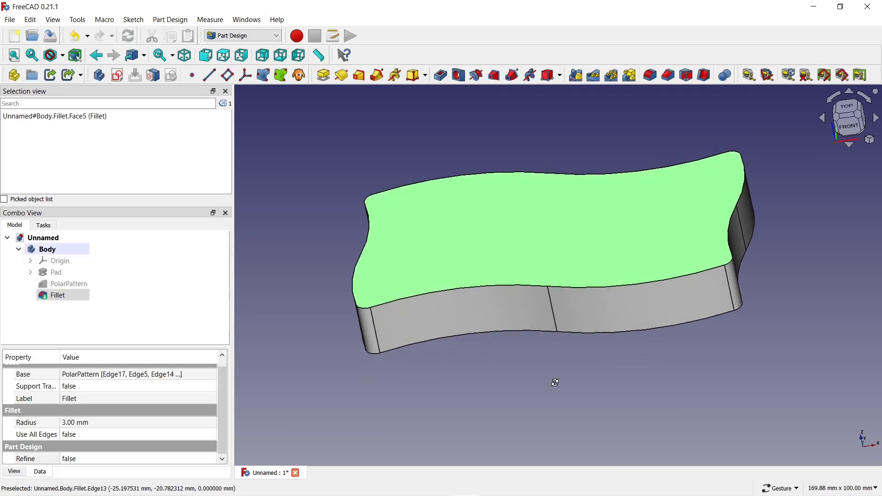
pyautogui.click(785, 219)
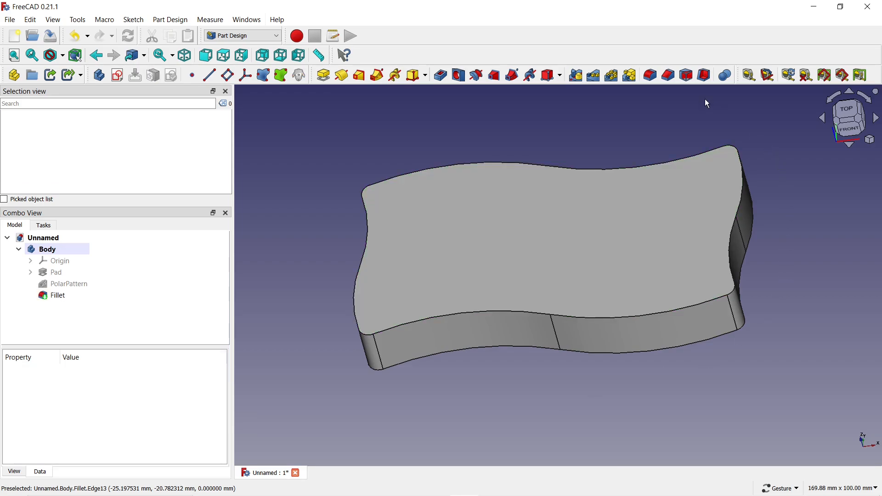
pyautogui.click(650, 76)
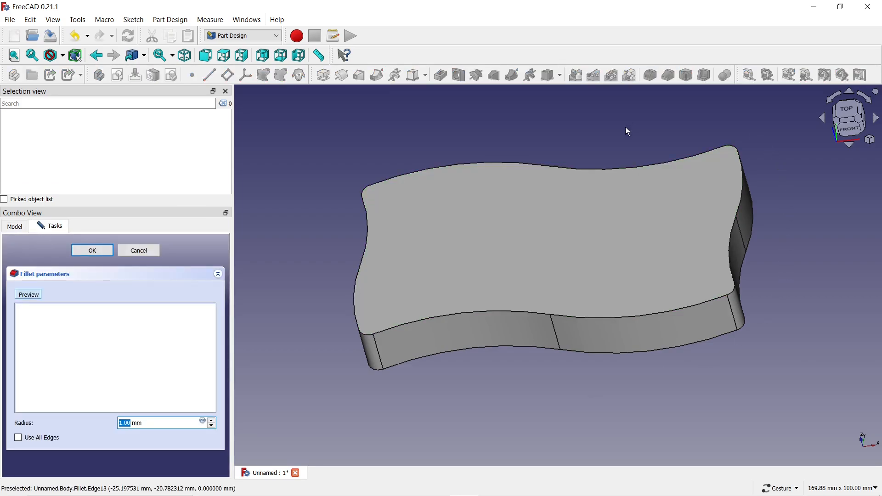
pyautogui.click(594, 222)
pyautogui.moveTo(681, 394); pyautogui.dragTo(585, 269)
pyautogui.click(481, 280)
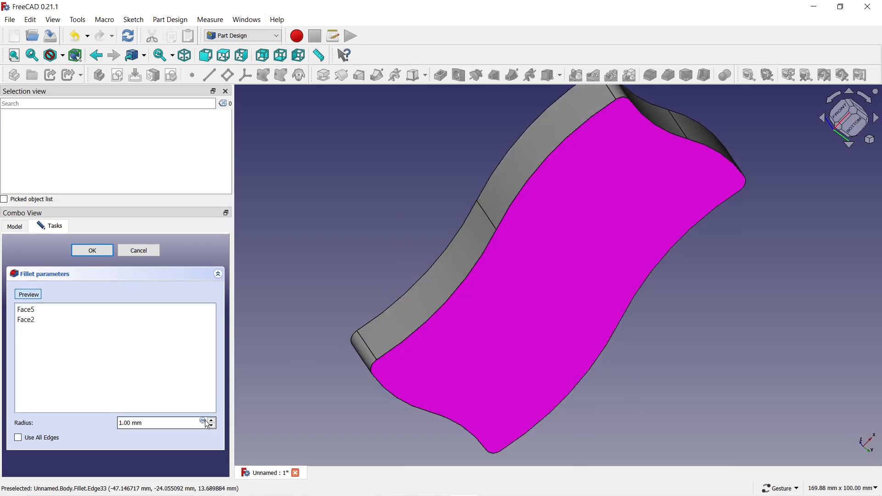
pyautogui.click(212, 420)
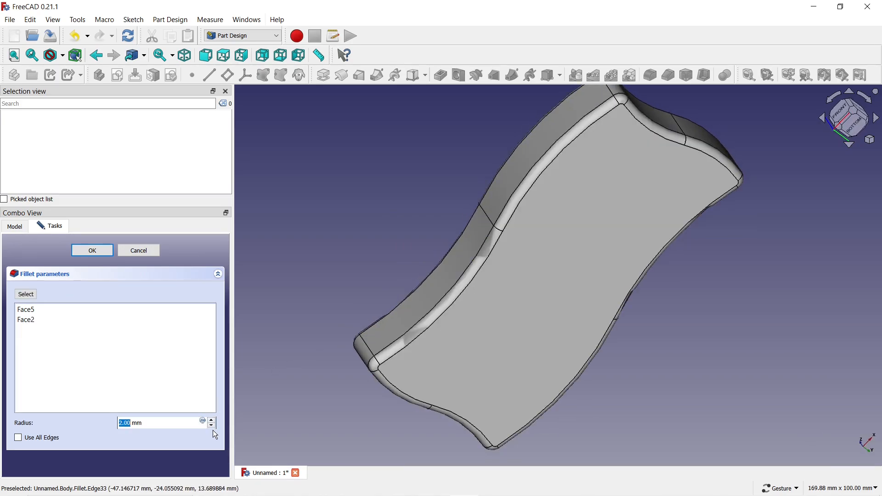
pyautogui.click(212, 425)
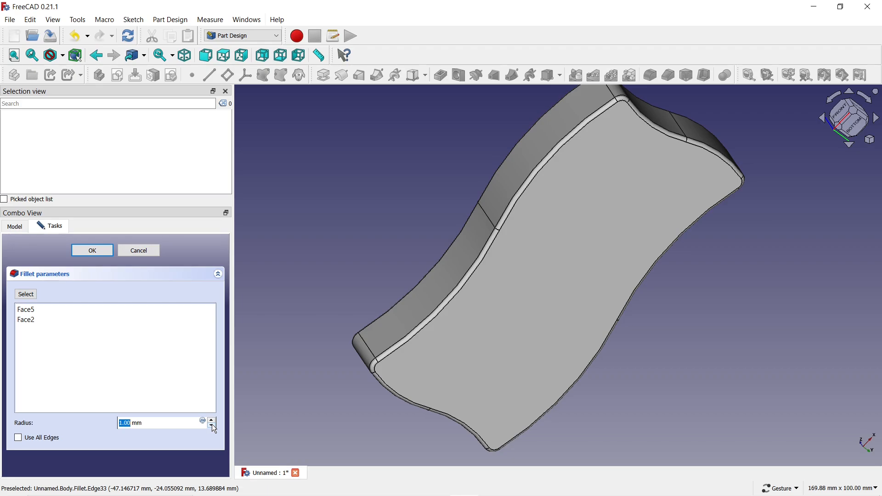
pyautogui.click(100, 255)
# Step: Set the viewing mode of the whole body to Shaded in its appearance settings
pyautogui.moveTo(473, 147); pyautogui.dragTo(609, 262)
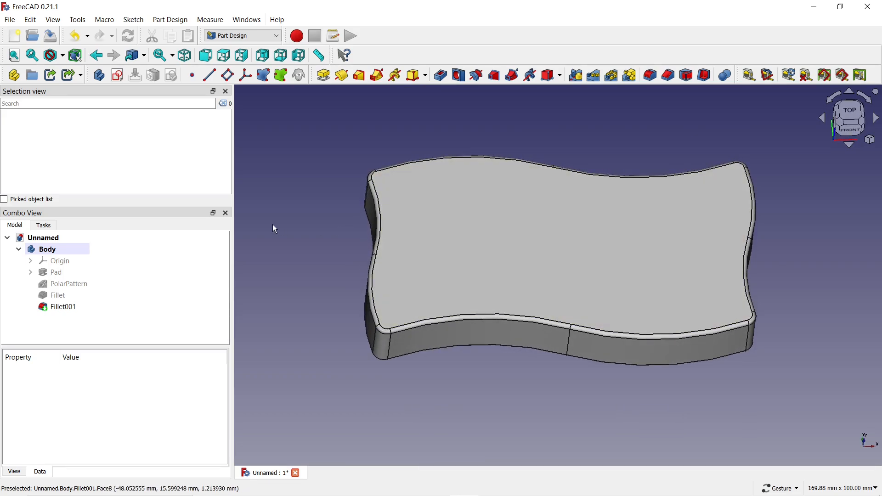
pyautogui.click(52, 249)
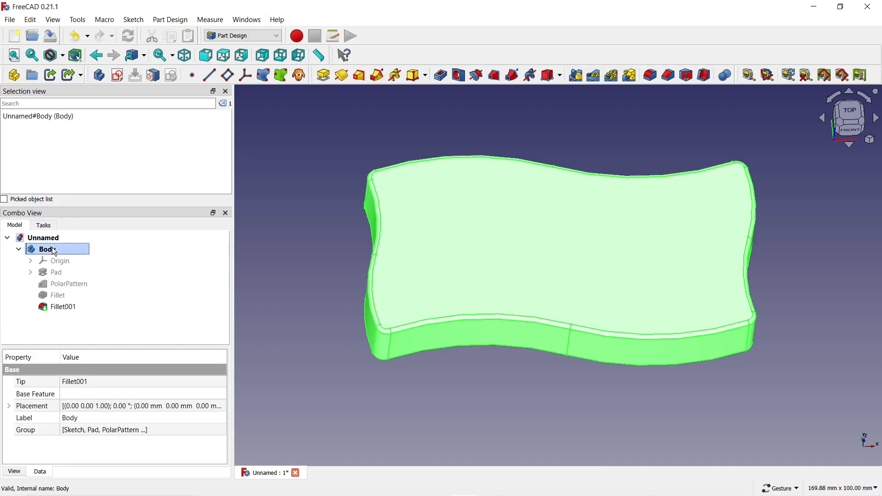
pyautogui.rightClick(54, 252)
pyautogui.click(84, 284)
pyautogui.click(123, 310)
pyautogui.click(131, 317)
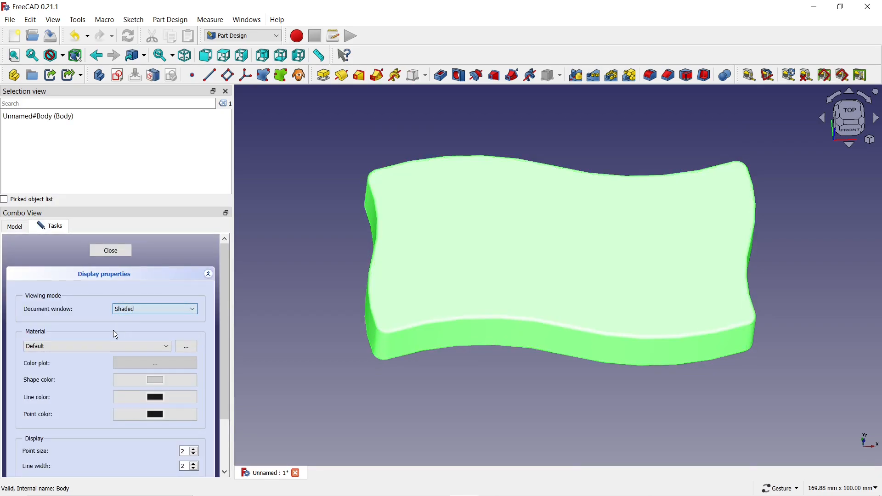
# Step: Give the body the Steel display material and set its shape colour to orange-brown #aa5500
pyautogui.click(93, 346)
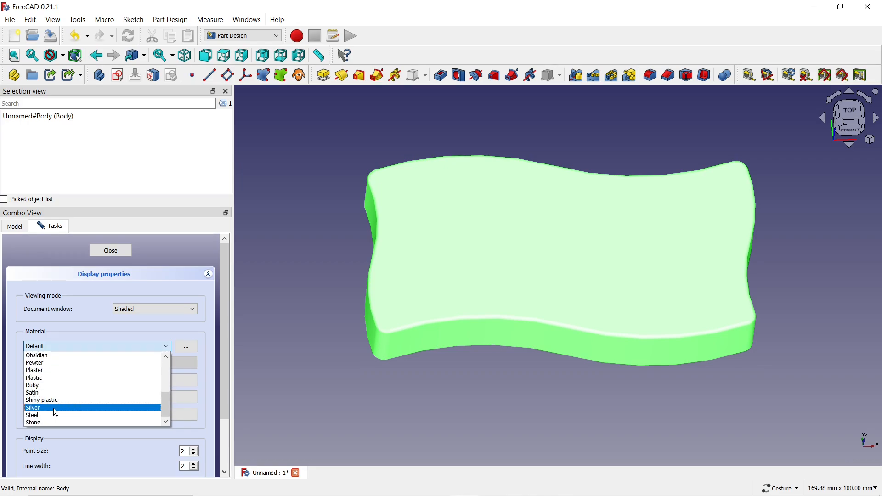
pyautogui.click(53, 408)
pyautogui.click(145, 380)
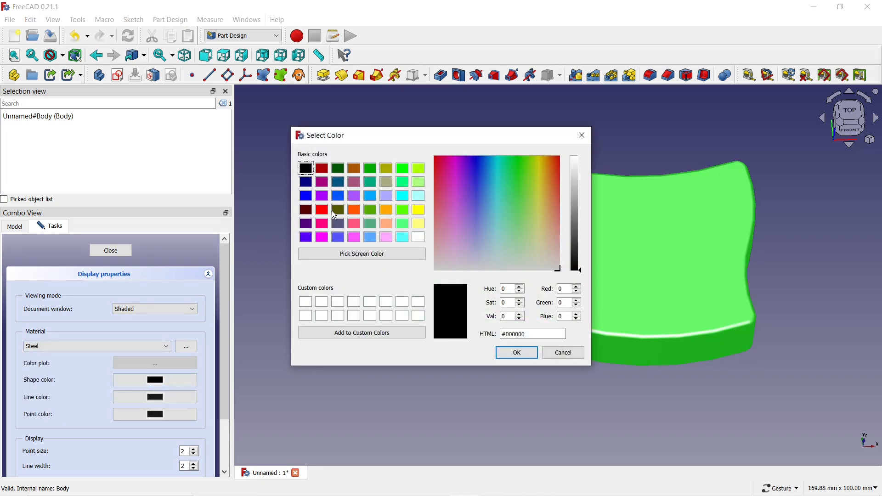
pyautogui.click(353, 170)
pyautogui.click(506, 353)
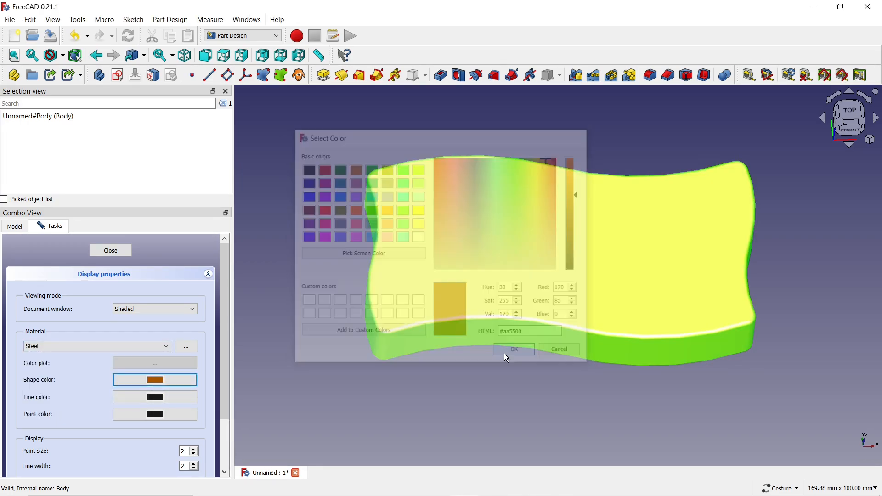
pyautogui.click(112, 251)
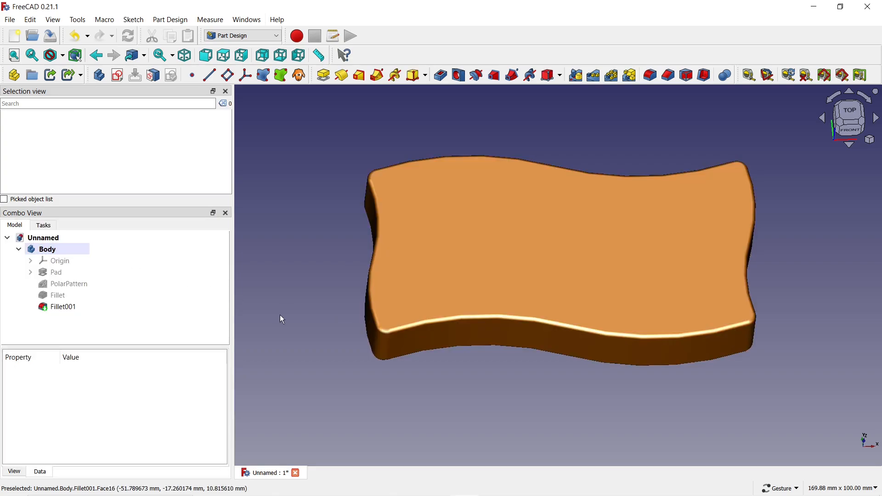
pyautogui.moveTo(785, 235); pyautogui.dragTo(765, 244)
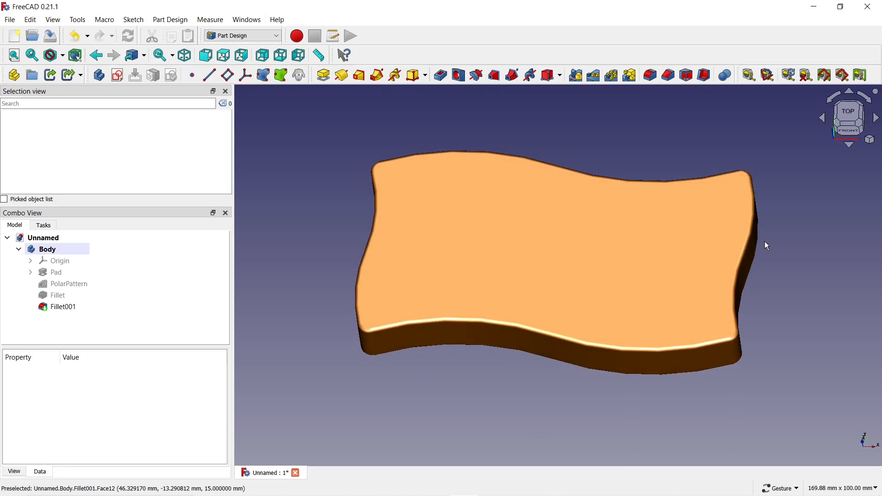
pyautogui.moveTo(532, 382); pyautogui.dragTo(529, 415)
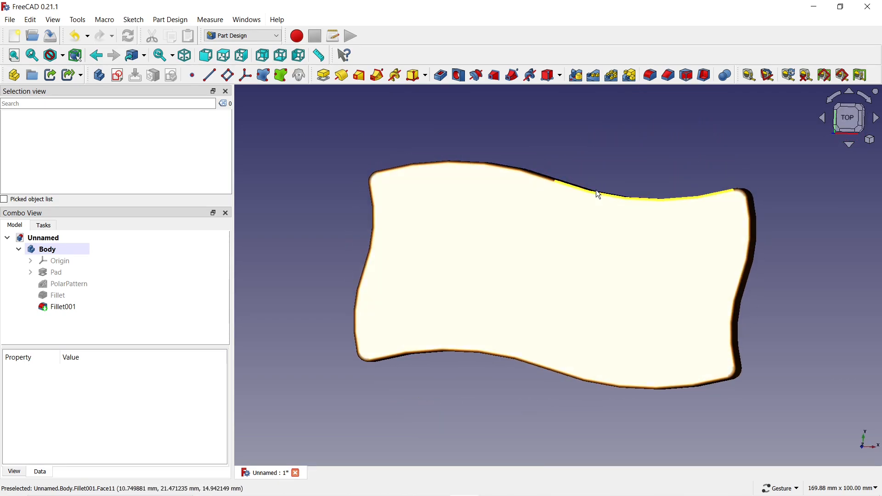
pyautogui.moveTo(596, 189); pyautogui.dragTo(631, 337)
pyautogui.moveTo(776, 348)
pyautogui.mouseDown()
pyautogui.moveTo(714, 317)
pyautogui.moveTo(778, 355)
pyautogui.moveTo(721, 341)
pyautogui.moveTo(687, 307)
pyautogui.moveTo(543, 277)
pyautogui.moveTo(452, 294)
pyautogui.moveTo(721, 364)
pyautogui.moveTo(732, 324)
pyautogui.moveTo(726, 342)
pyautogui.mouseUp()
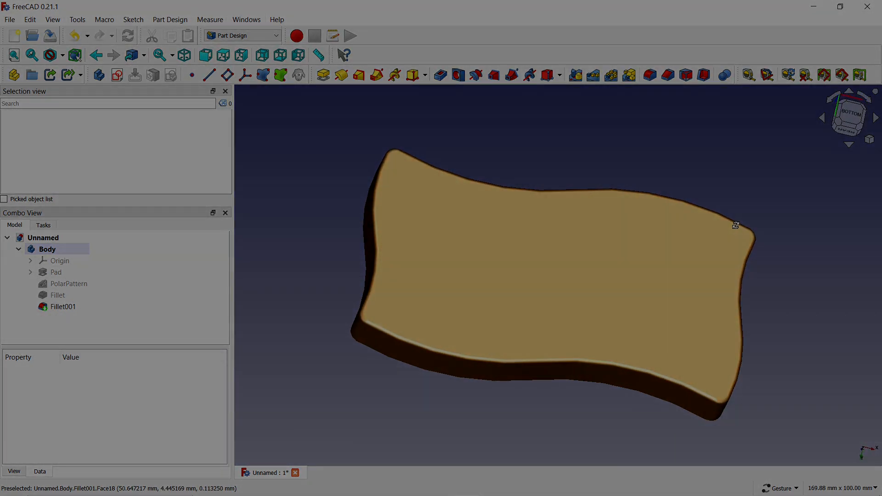